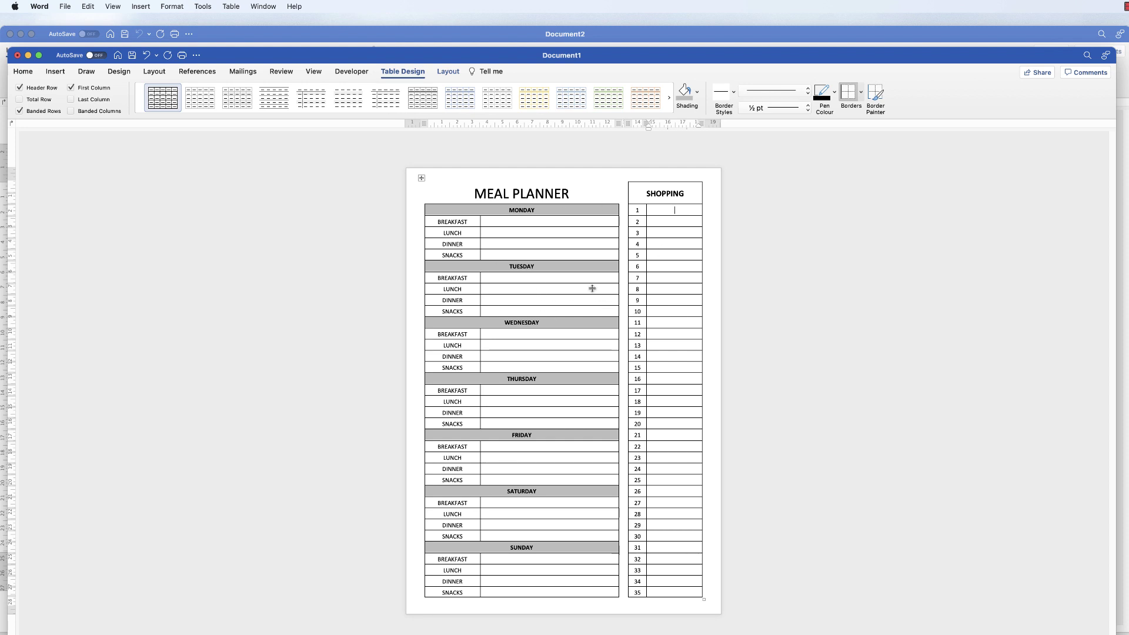
# Bring the blank Document2 window in front of the finished meal planner in Document1
pyautogui.click(525, 40)
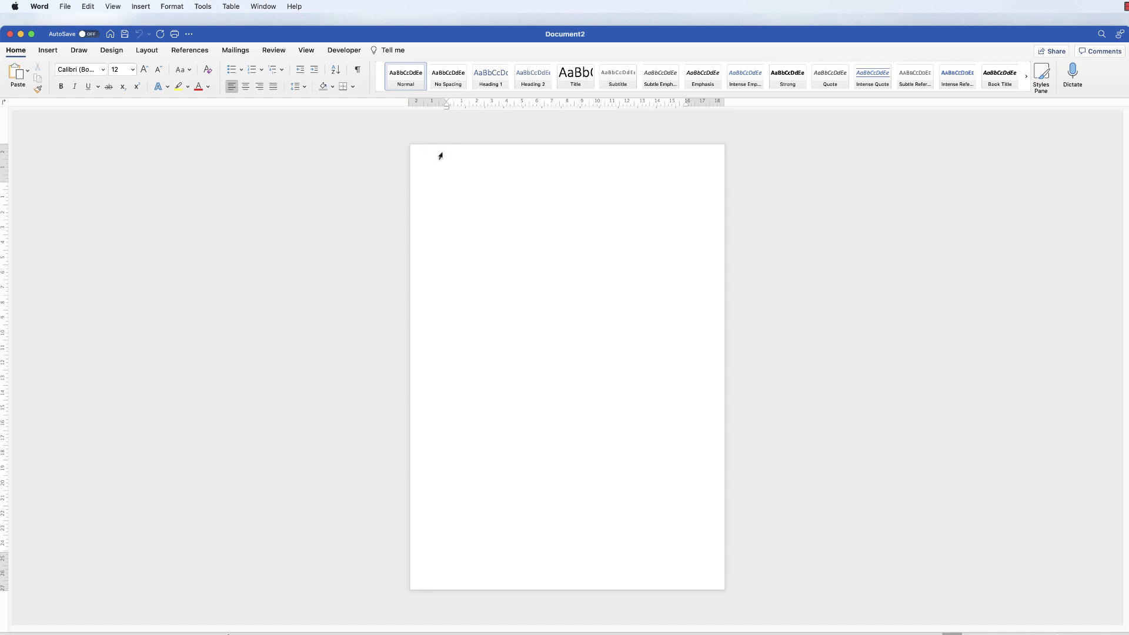
# Apply the Narrow margin preset (1.27 cm on every side) to Document2
pyautogui.click(147, 53)
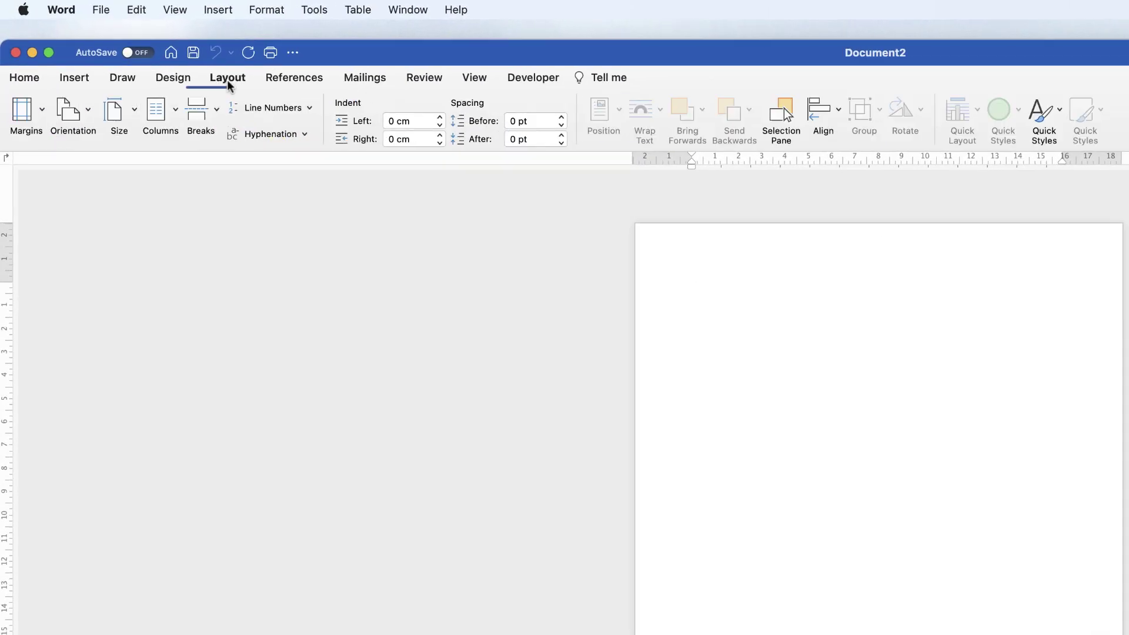
pyautogui.click(43, 111)
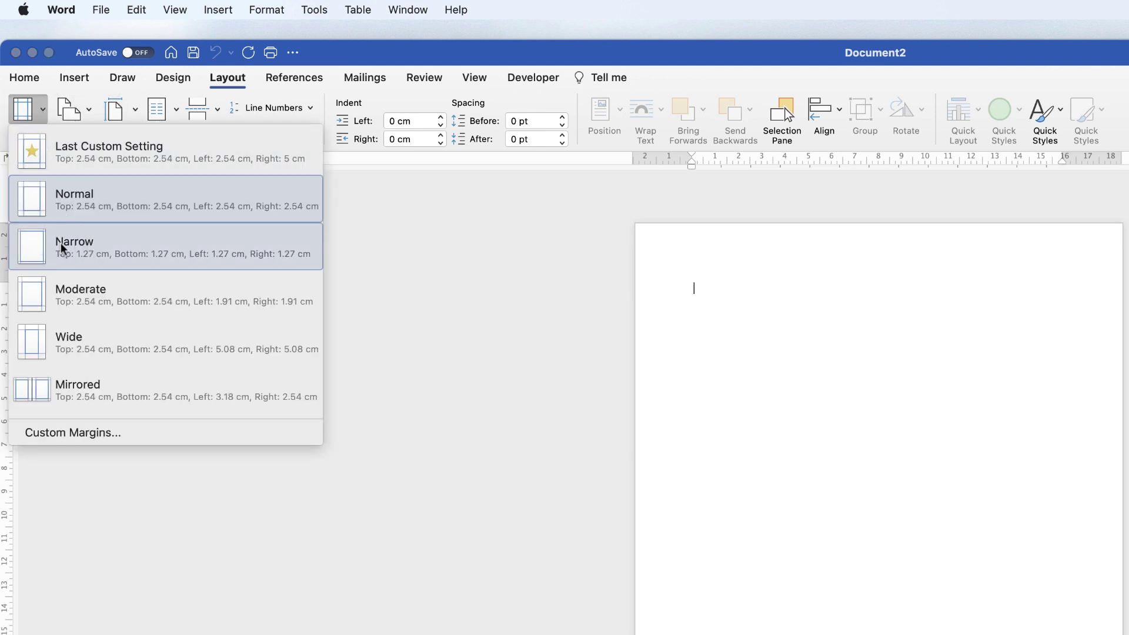
pyautogui.click(87, 242)
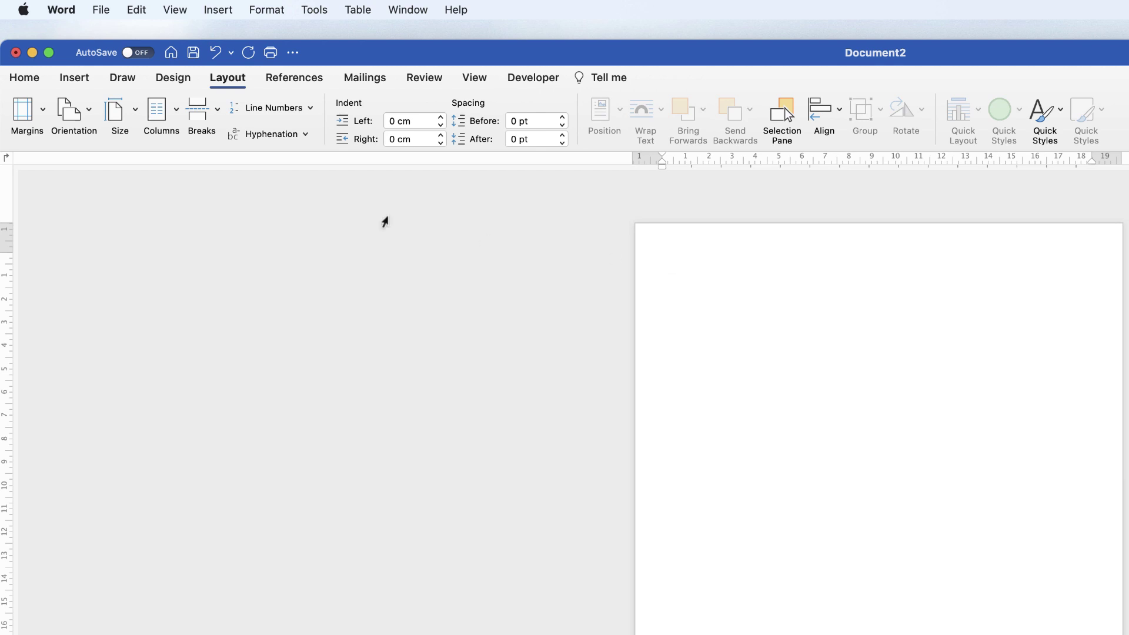
# Insert a table with 5 columns and 37 rows through the Insert Table dialog
pyautogui.click(80, 84)
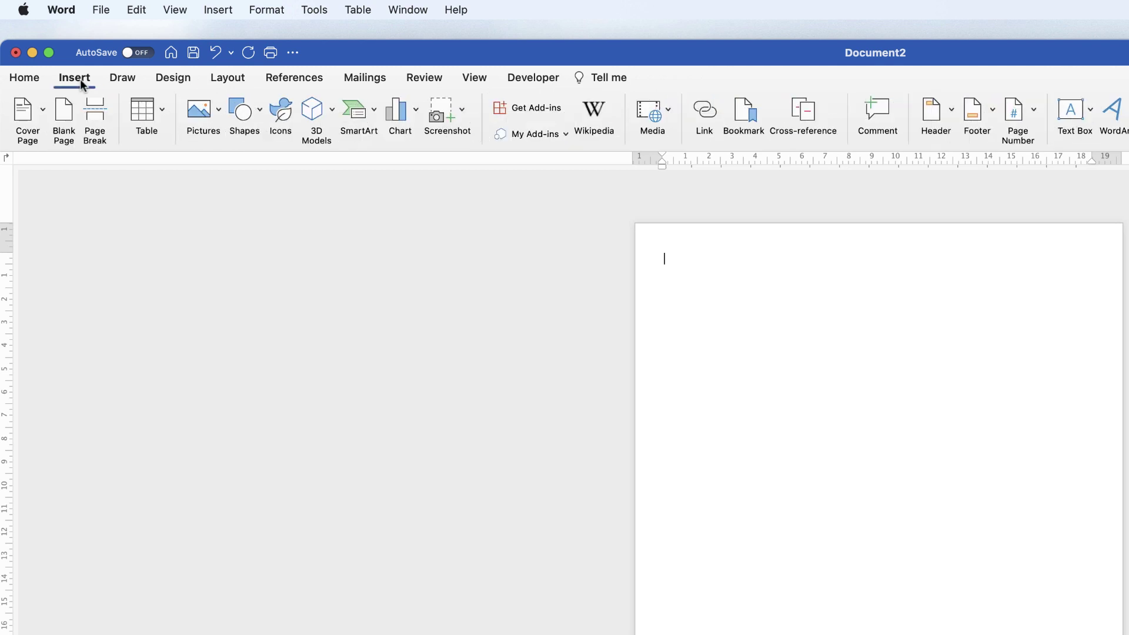
pyautogui.click(162, 109)
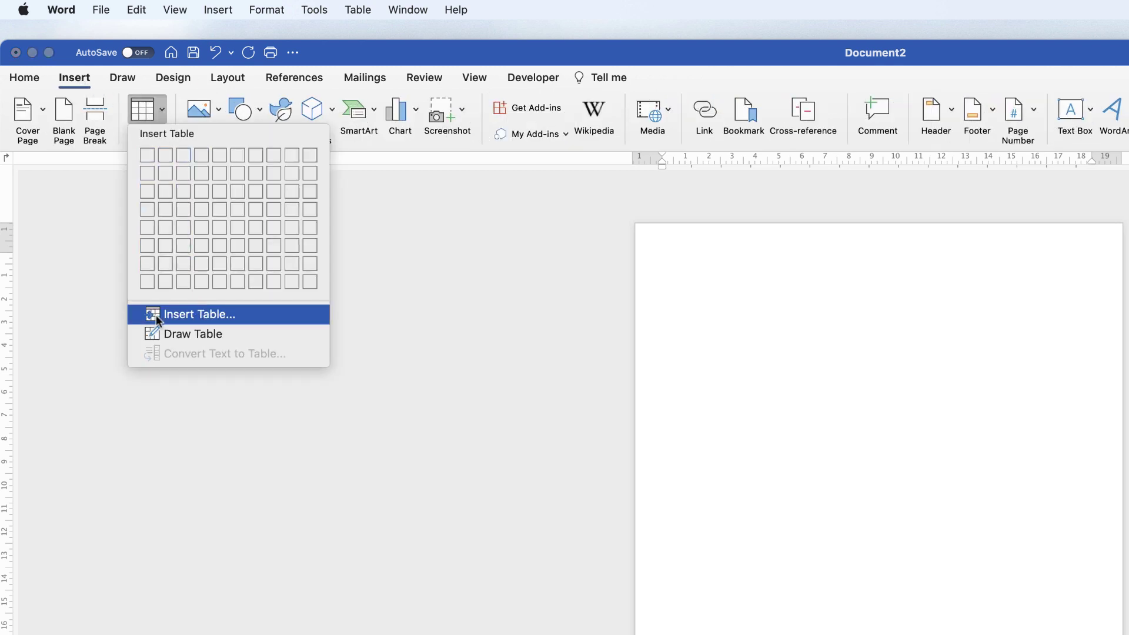
pyautogui.click(197, 315)
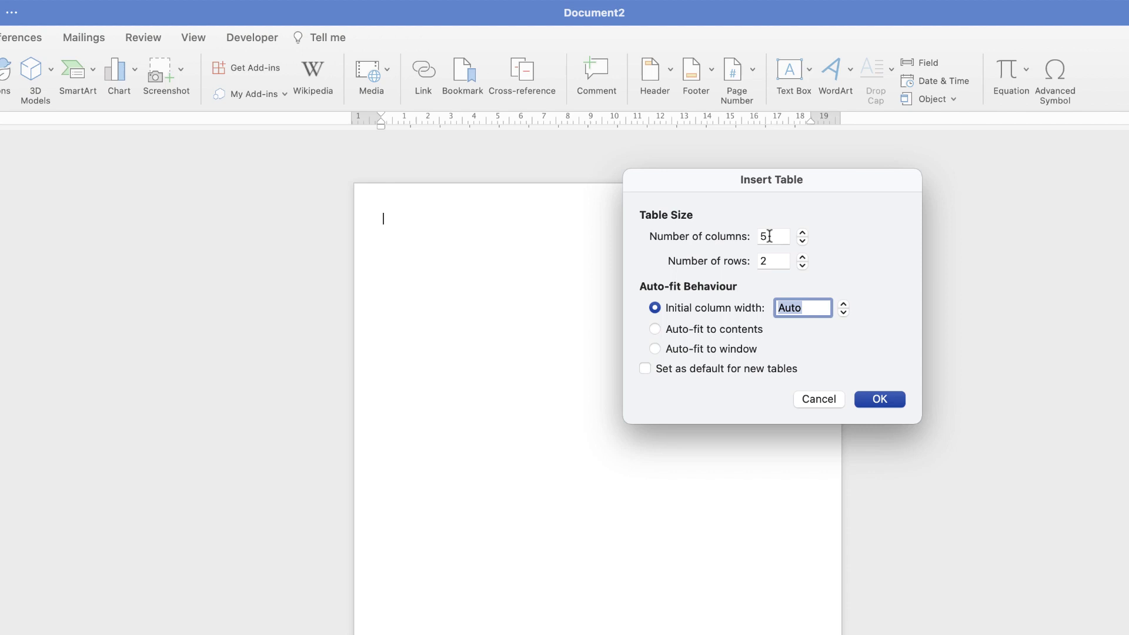
pyautogui.doubleClick(764, 260)
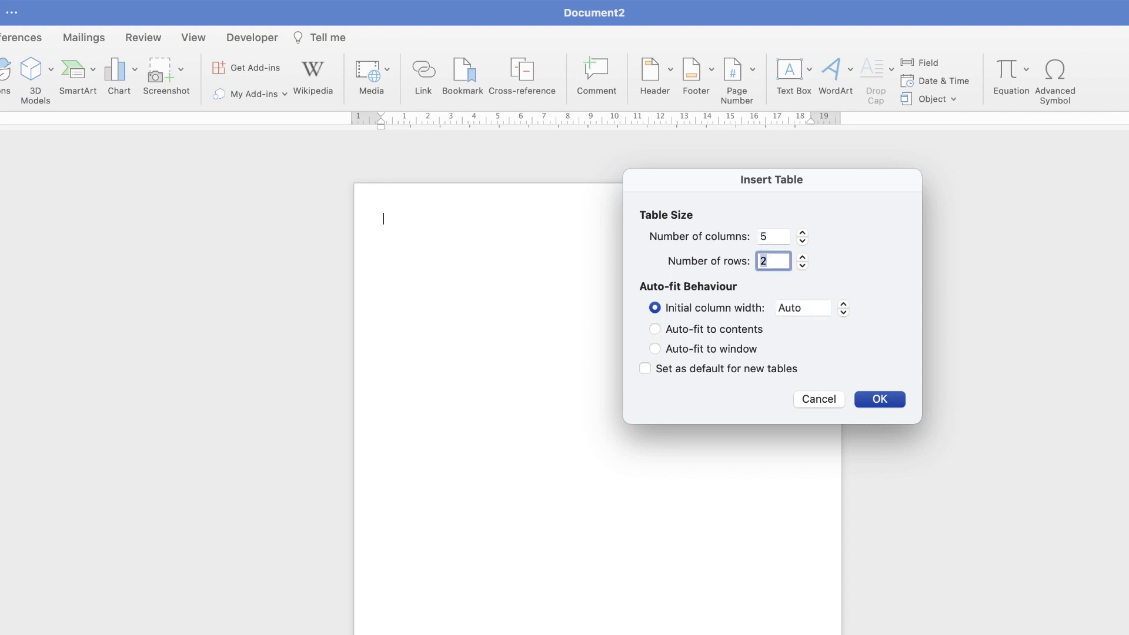
pyautogui.write('37')
pyautogui.press('Return')
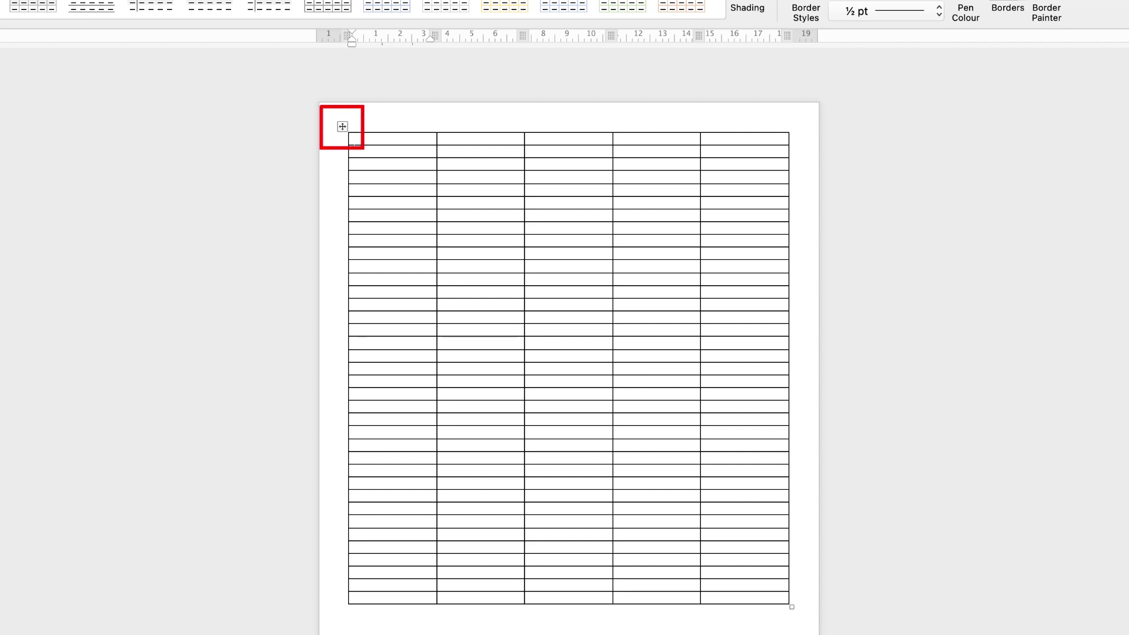
# Select the whole table and set every row height to 0.74 cm
pyautogui.moveTo(365, 138)
pyautogui.mouseDown()
pyautogui.moveTo(412, 150)
pyautogui.moveTo(765, 459)
pyautogui.moveTo(782, 597)
pyautogui.mouseUp()
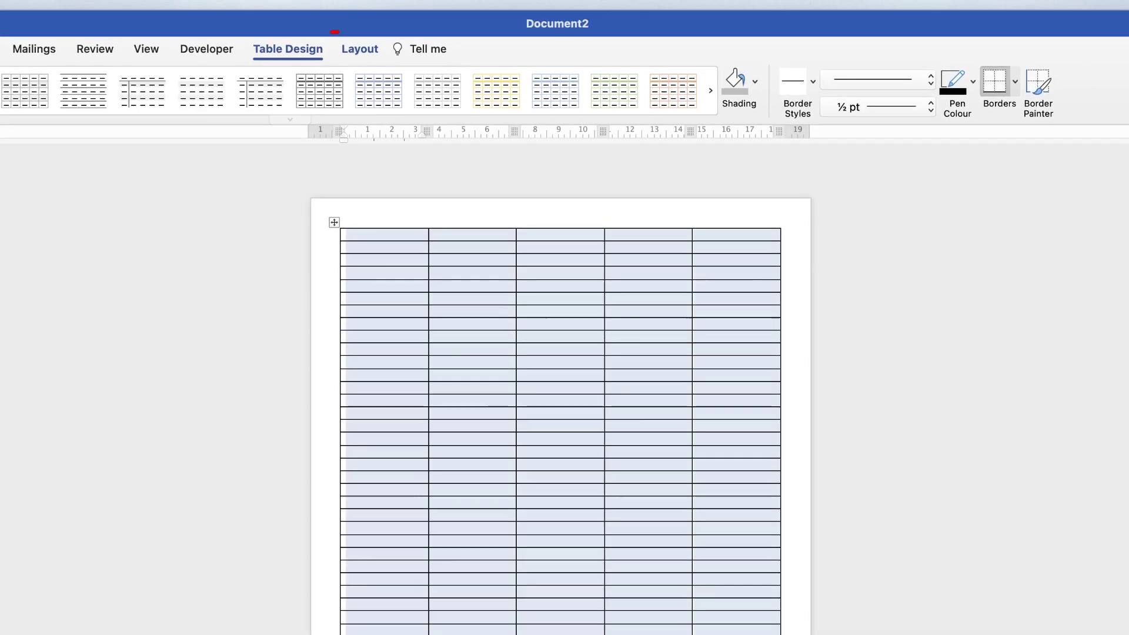
pyautogui.click(360, 49)
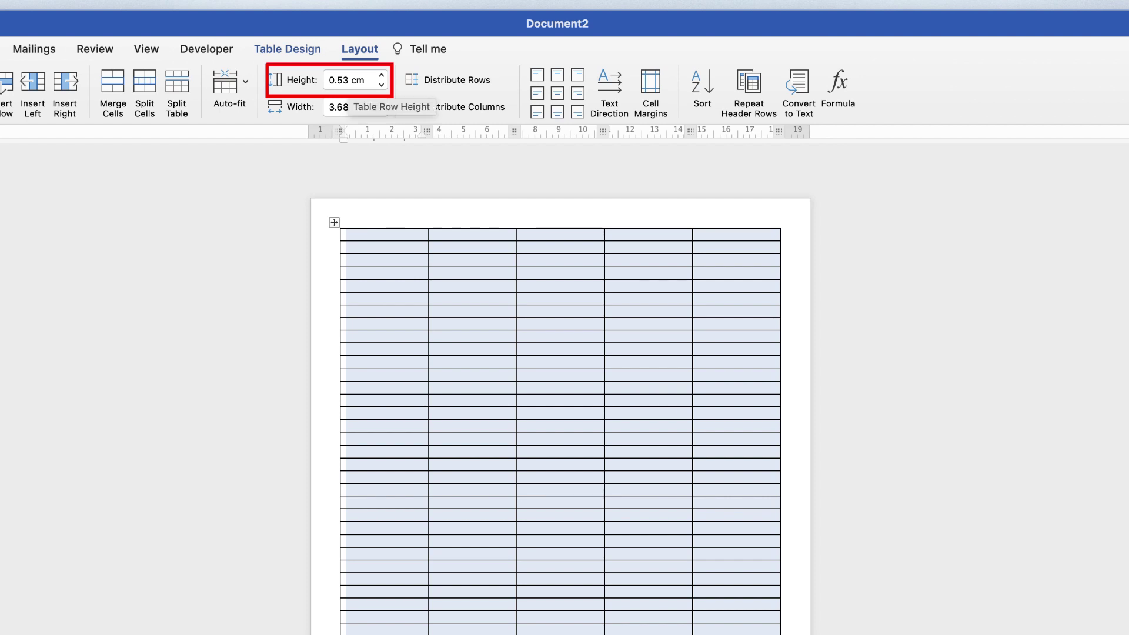
pyautogui.click(349, 80)
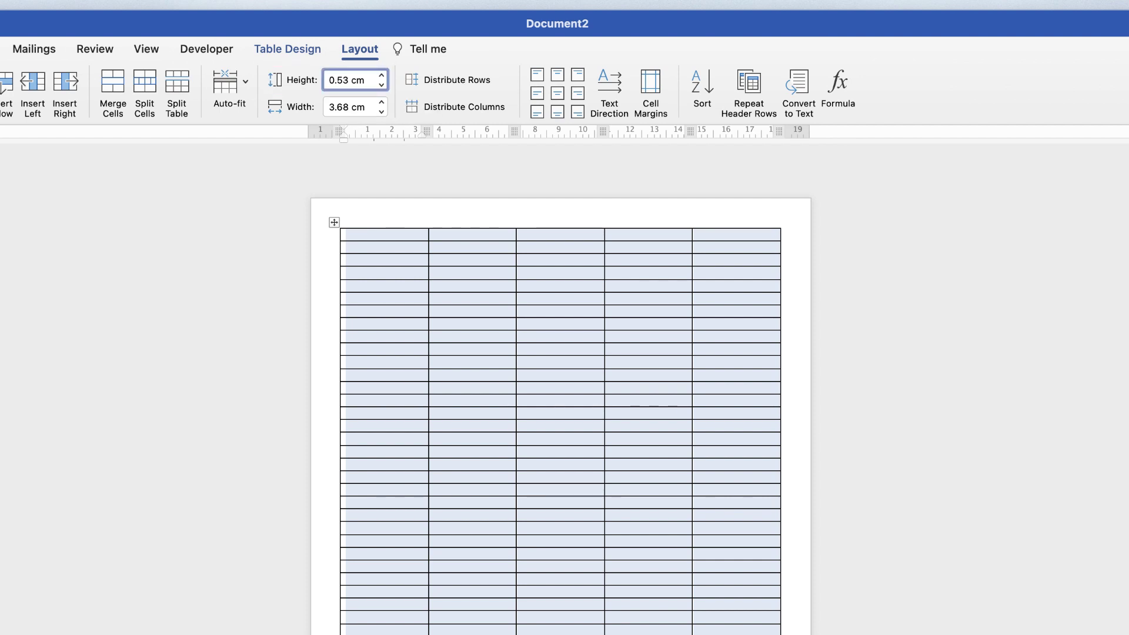
pyautogui.press('BackSpace')
pyautogui.press('BackSpace')
pyautogui.press('BackSpace')
pyautogui.press('BackSpace')
pyautogui.write('0.74')
pyautogui.press('Return')
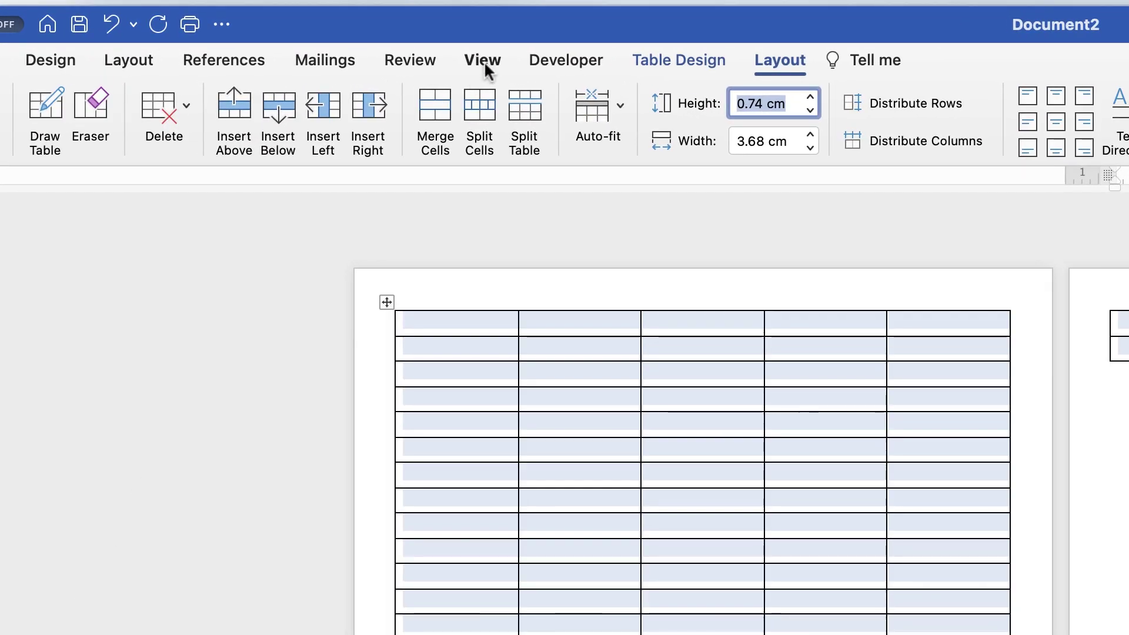
# Drag the top and bottom margin markers on the vertical ruler so the table fits one page
pyautogui.click(485, 61)
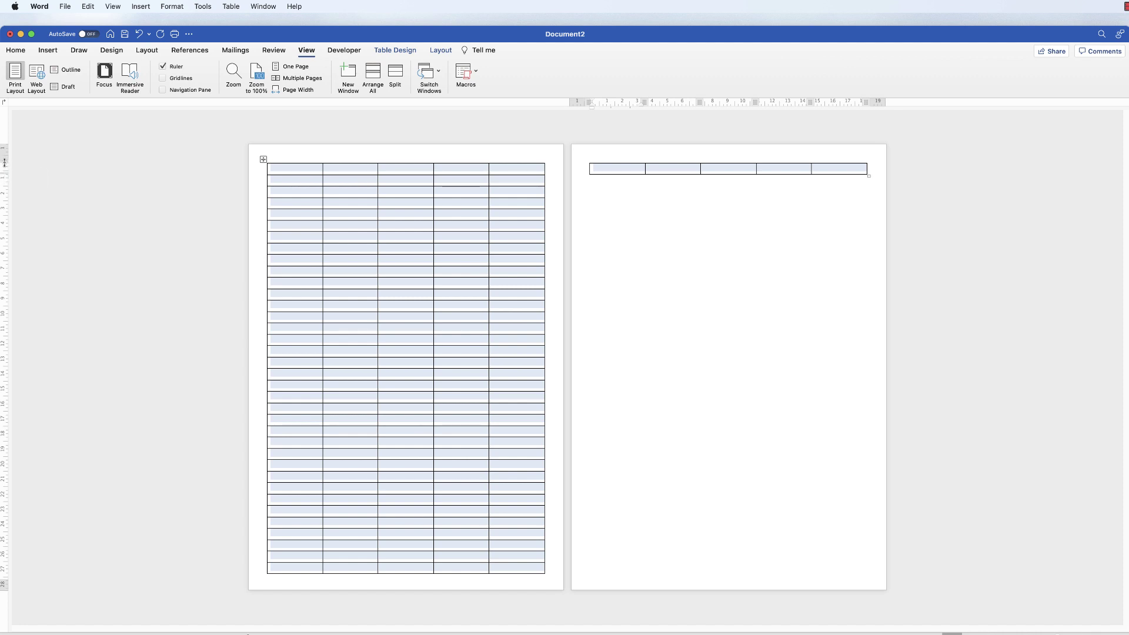
pyautogui.moveTo(5, 162); pyautogui.dragTo(4, 151)
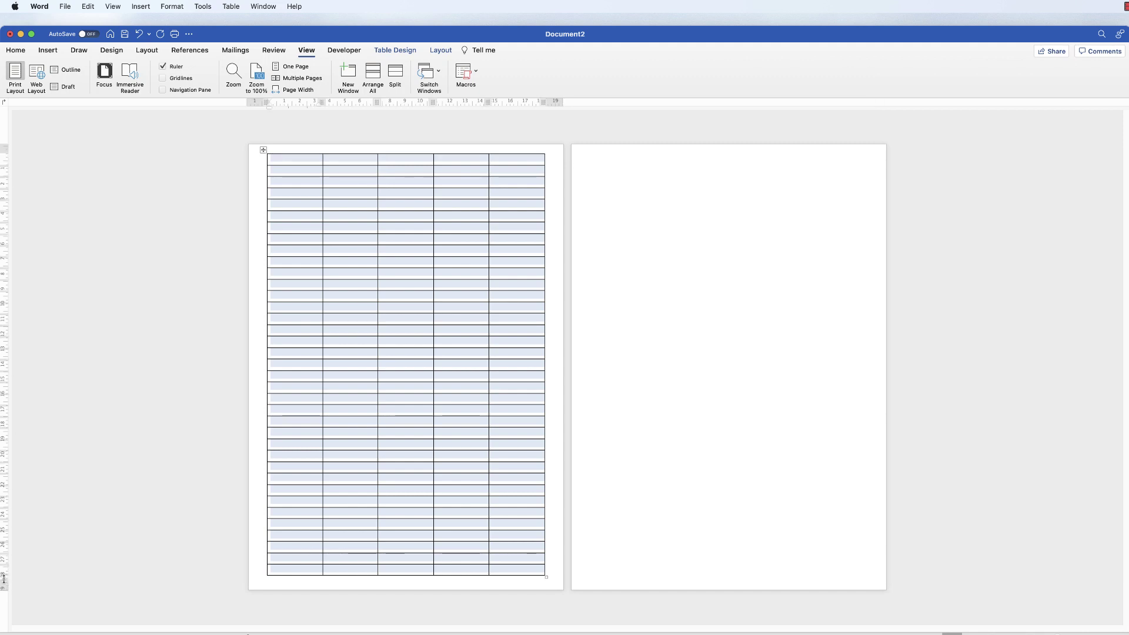
pyautogui.moveTo(4, 580); pyautogui.dragTo(3, 584)
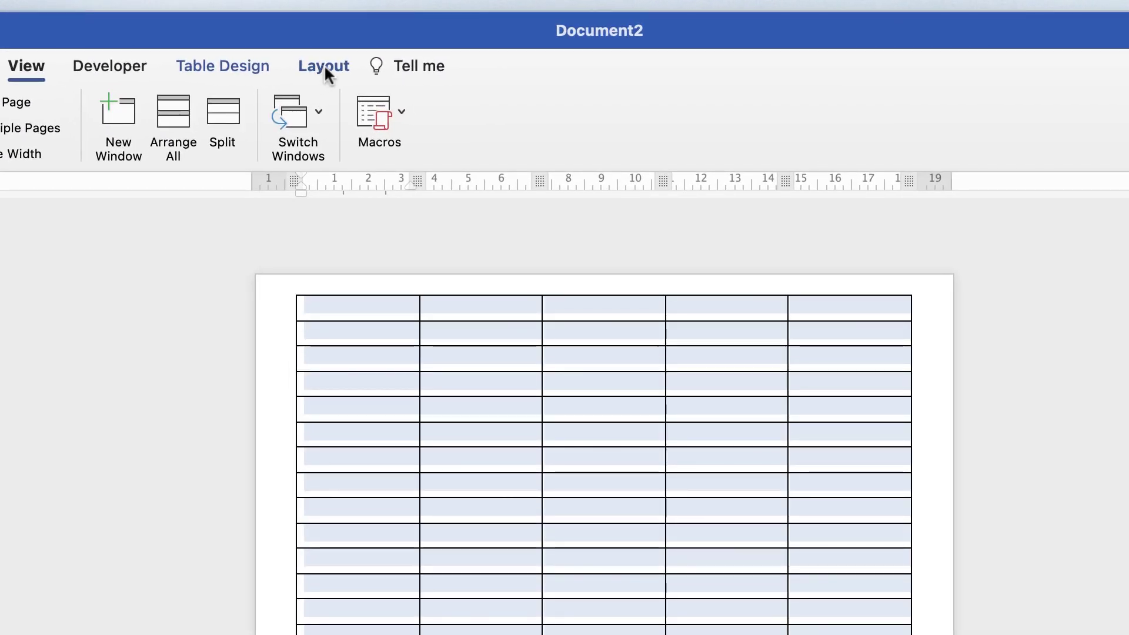
# Centre-align the contents of all table cells, then deselect the table
pyautogui.click(325, 67)
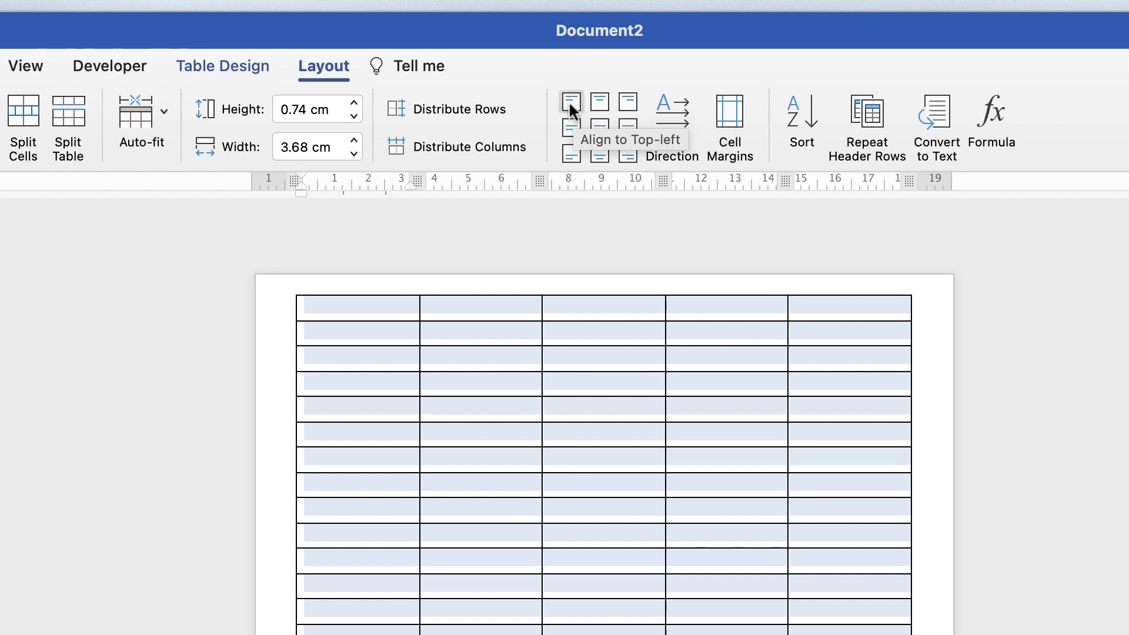
pyautogui.click(598, 125)
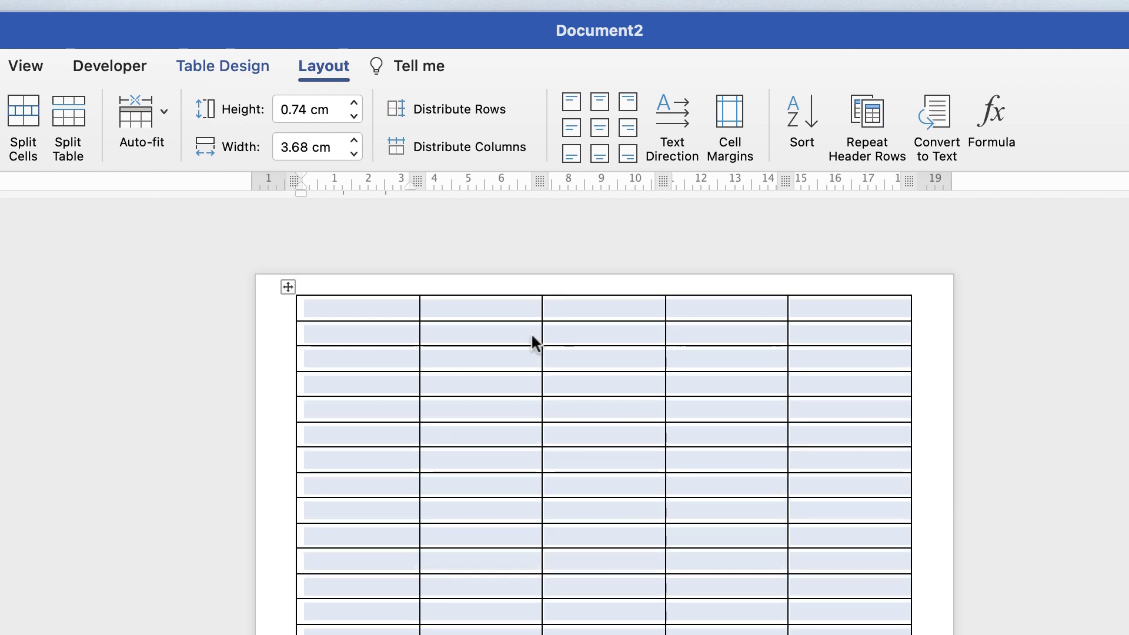
pyautogui.click(366, 562)
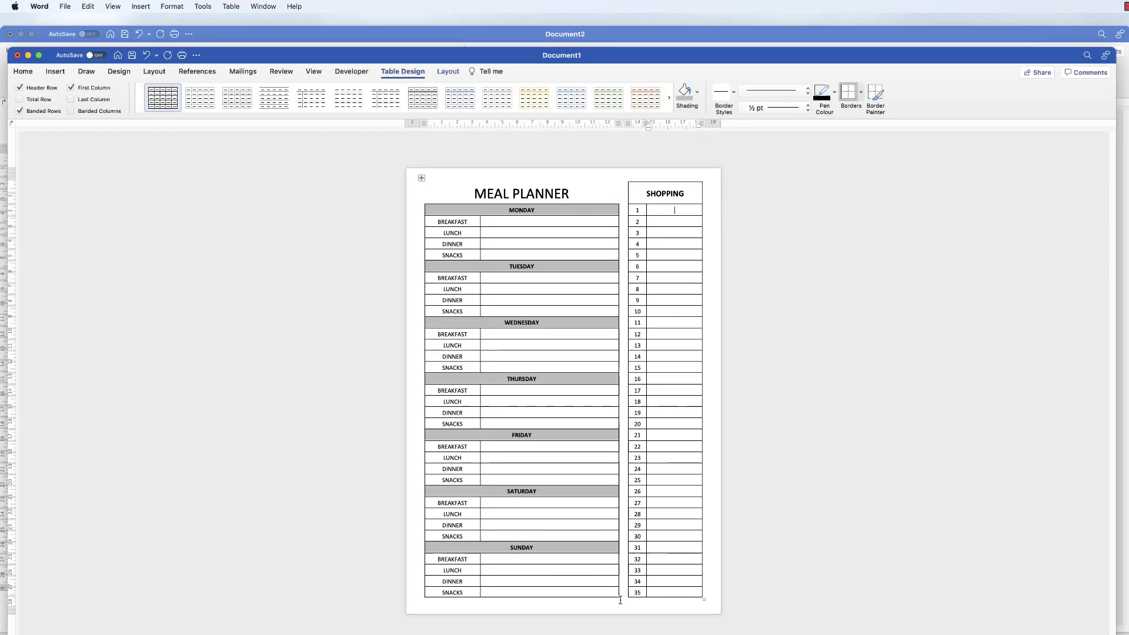
# Return to Document2 and select the narrow third table column
pyautogui.click(598, 34)
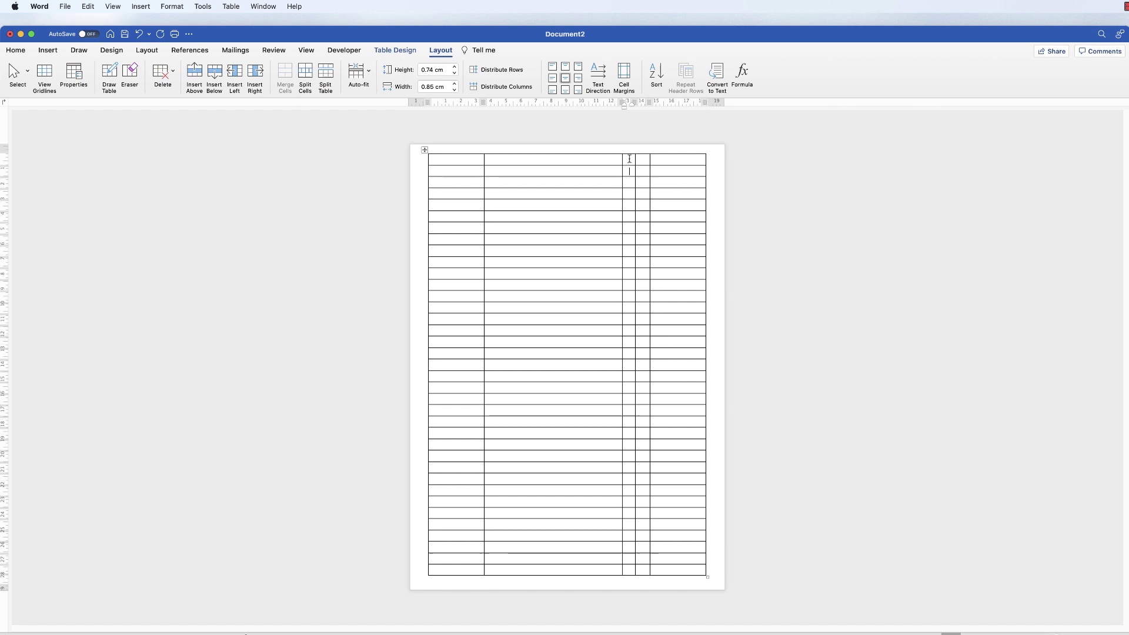
pyautogui.moveTo(628, 158); pyautogui.dragTo(635, 574)
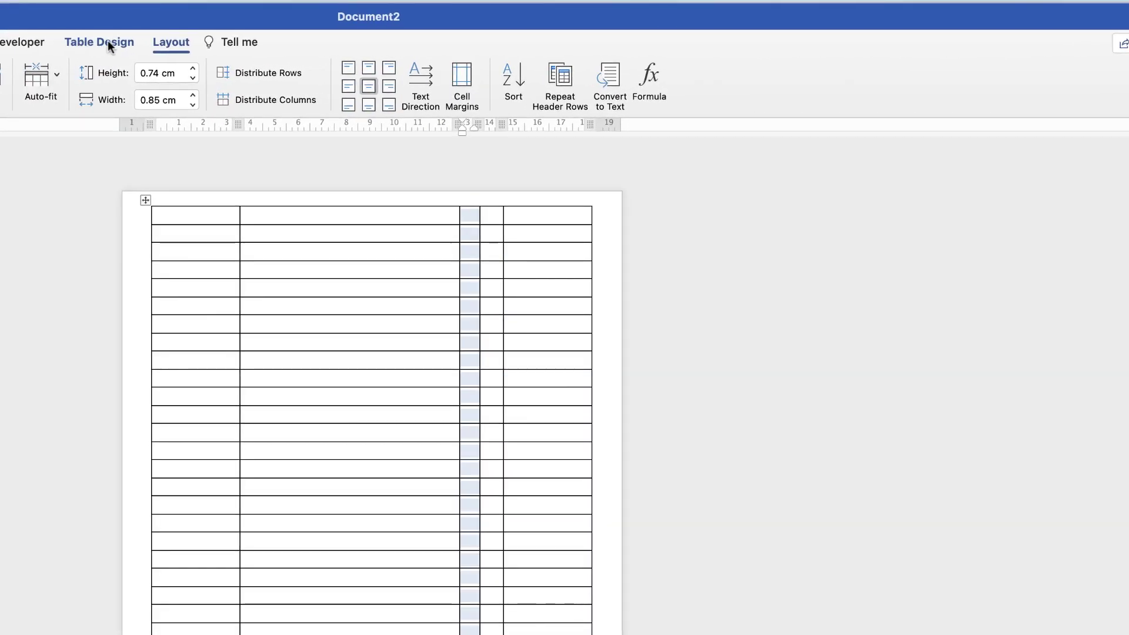
# Remove all borders from the narrow third column with No Border
pyautogui.click(121, 42)
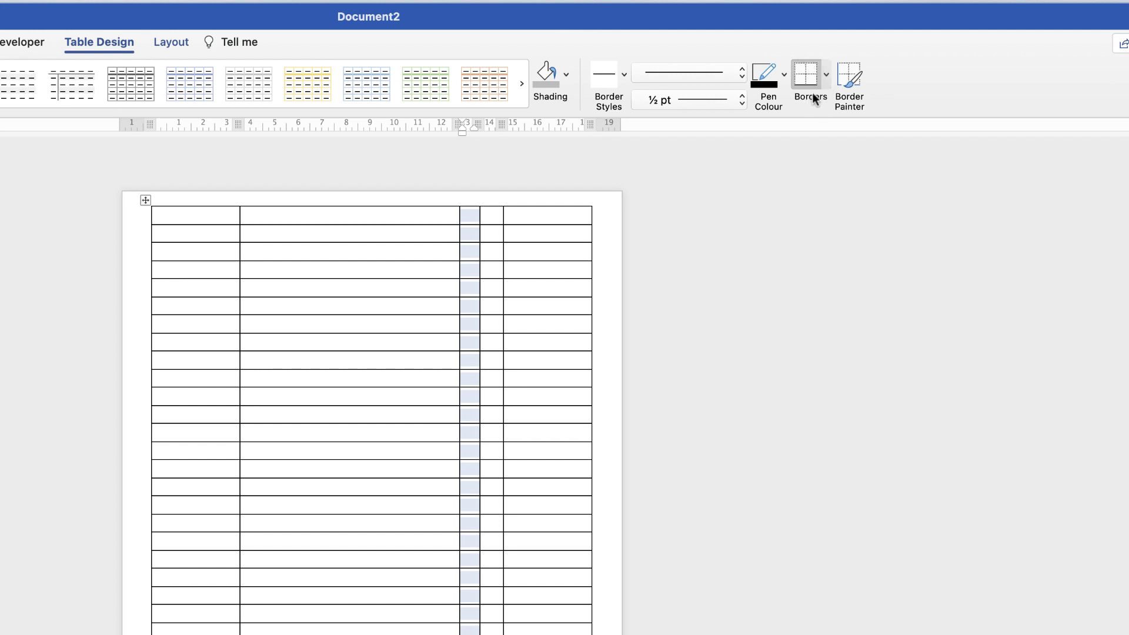
pyautogui.click(826, 75)
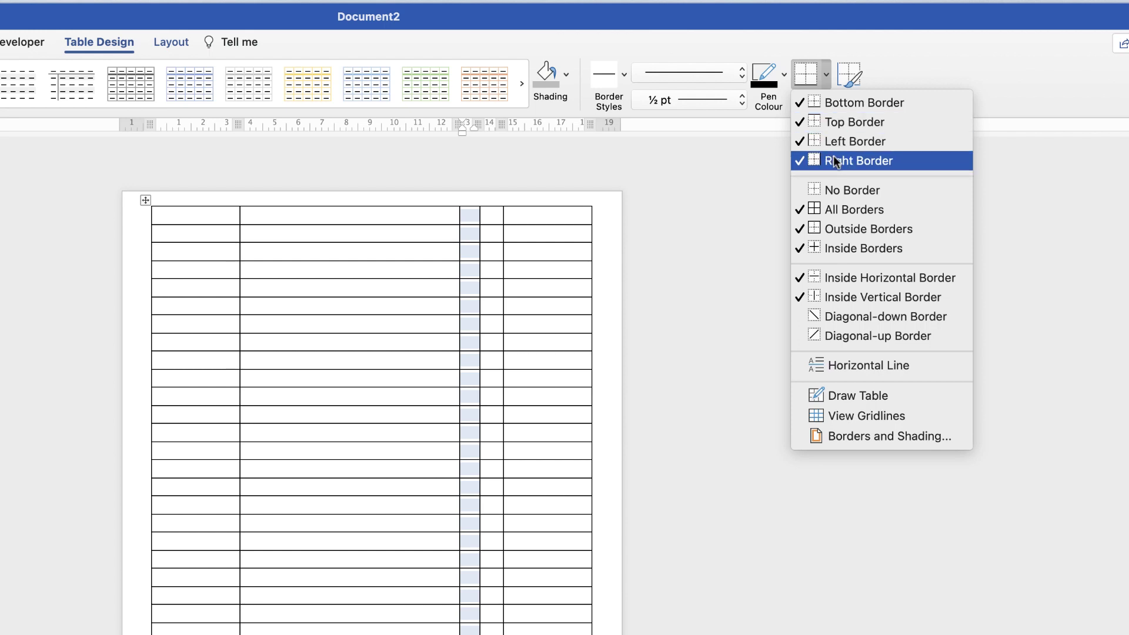
pyautogui.click(857, 190)
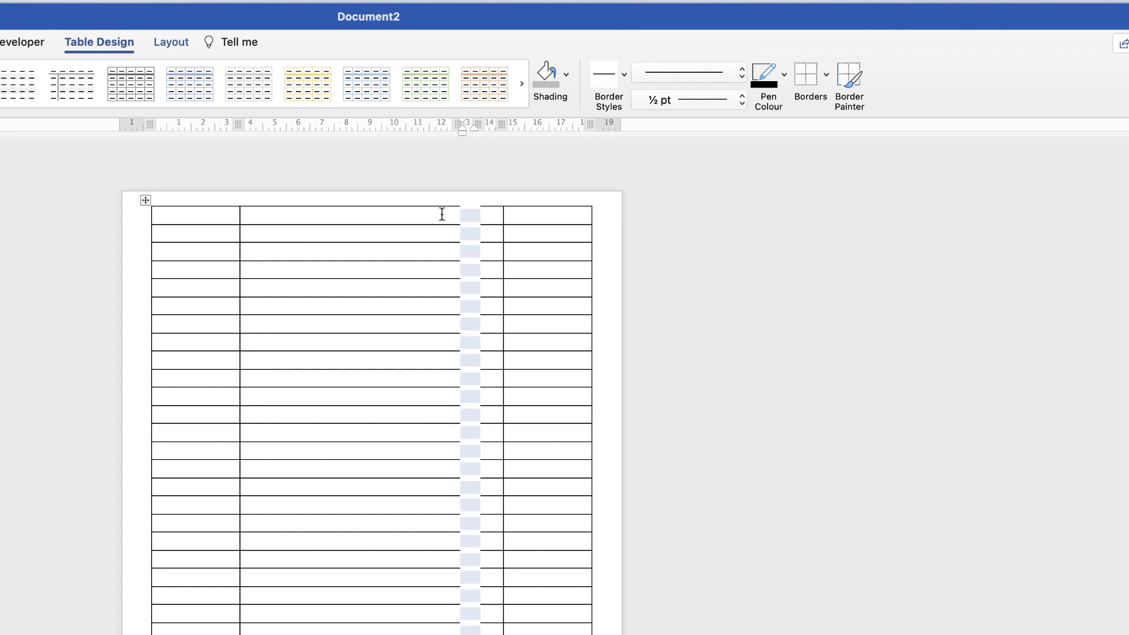
# Add a right border to the second column and a left border to the fourth column
pyautogui.moveTo(441, 214); pyautogui.dragTo(422, 633)
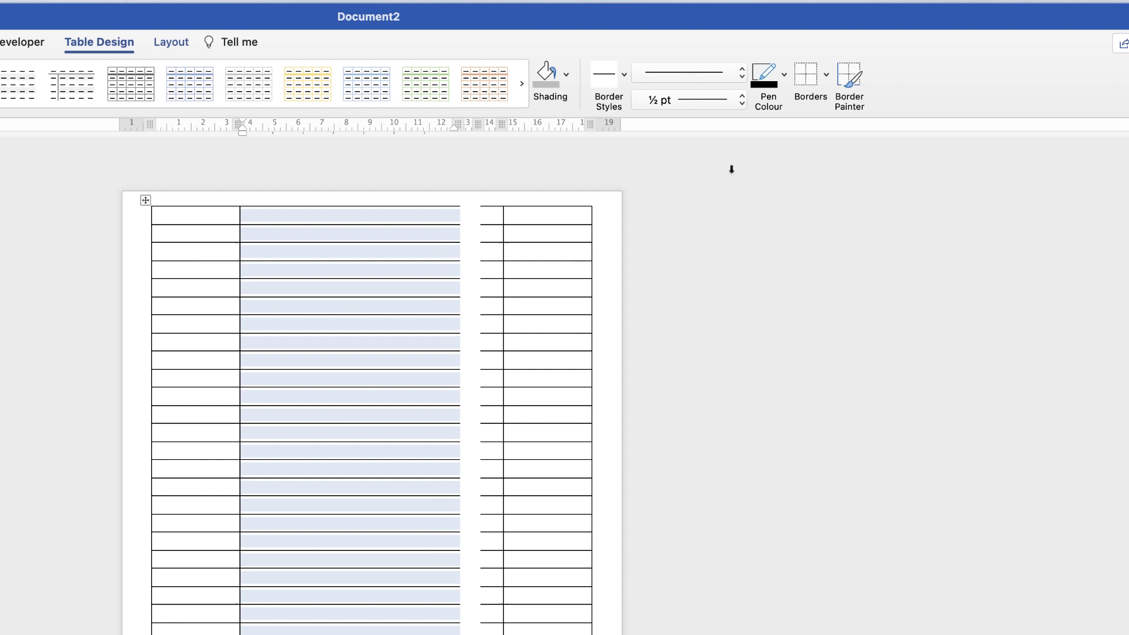
pyautogui.click(827, 76)
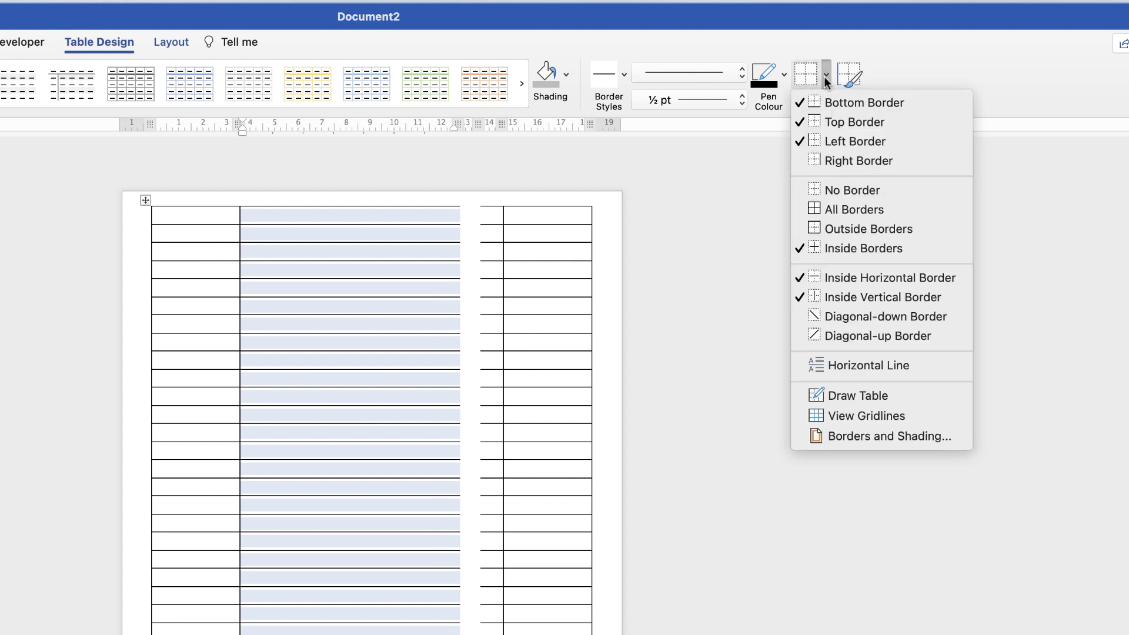
pyautogui.click(830, 160)
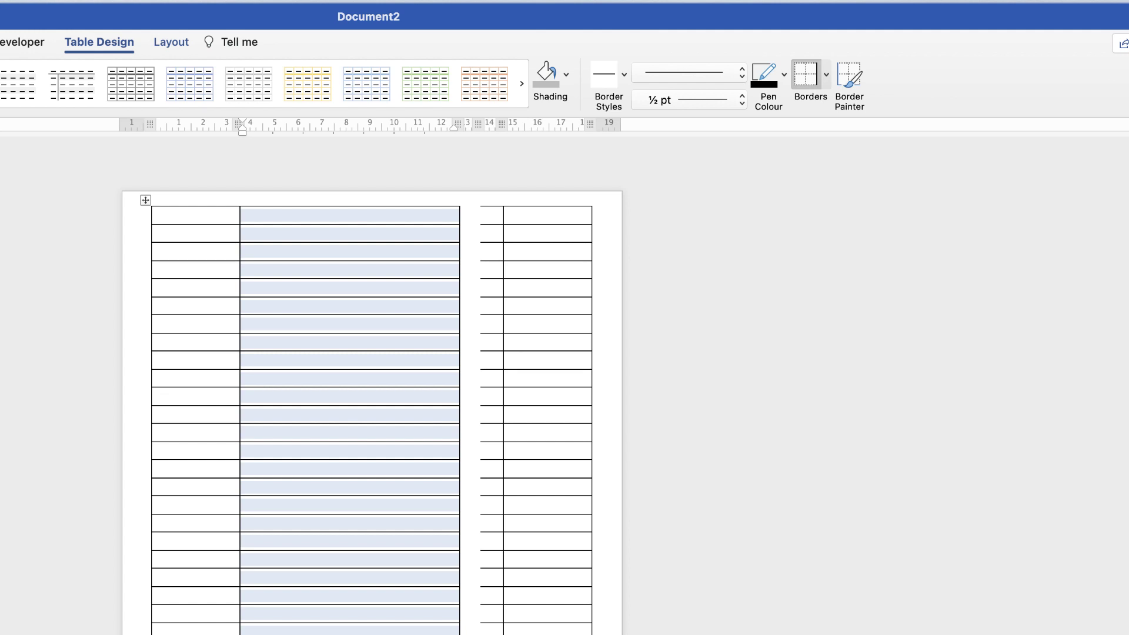
pyautogui.press('Down')
pyautogui.moveTo(491, 612); pyautogui.dragTo(489, 219)
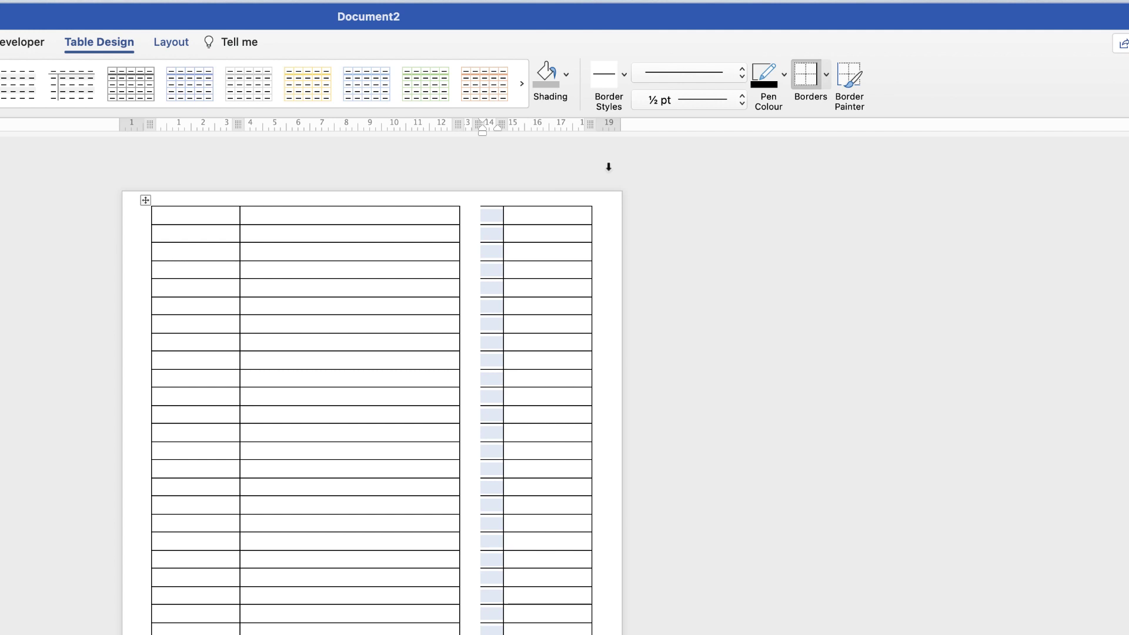
pyautogui.click(827, 75)
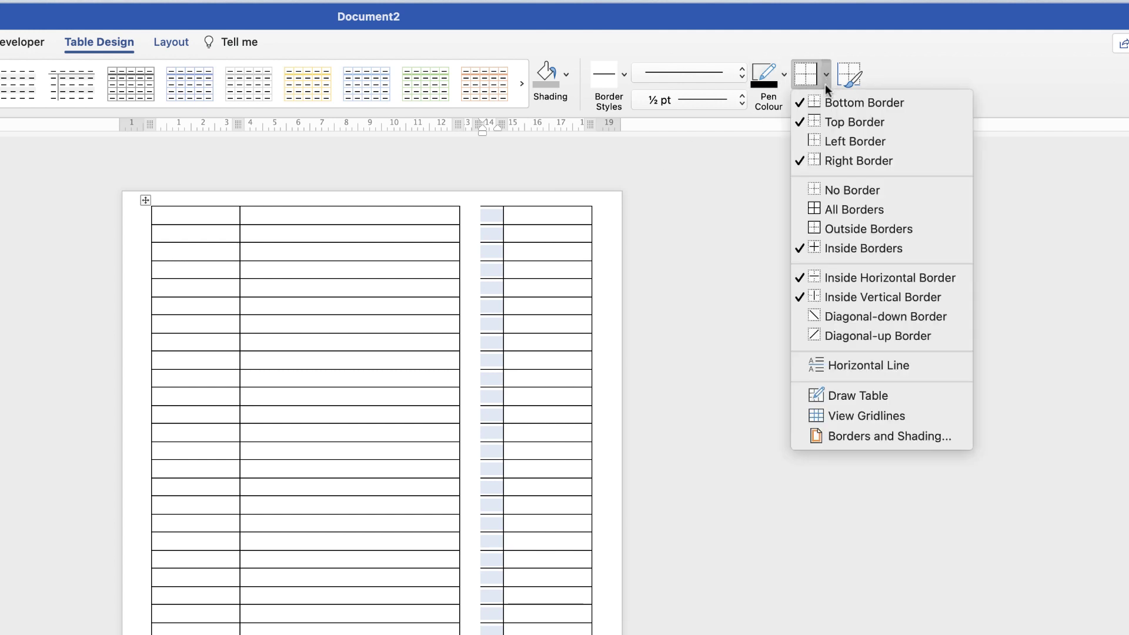
pyautogui.click(805, 141)
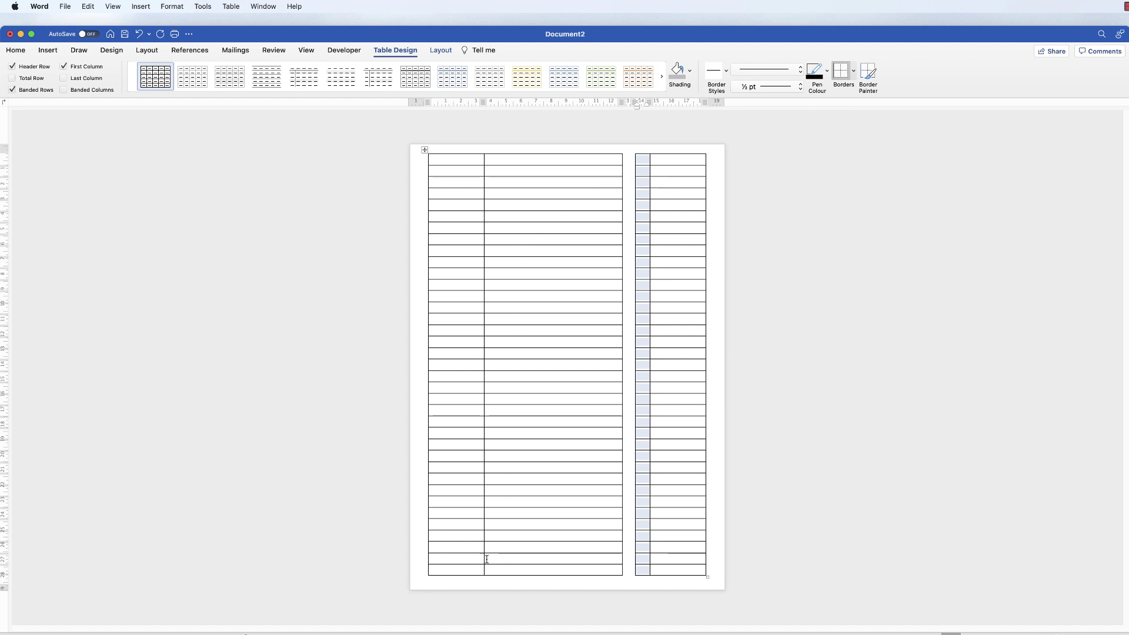
# Paste the BREAKFAST, LUNCH, DINNER, SNACKS labels into empty first-column cells, leaving blank separator rows
pyautogui.click(468, 571)
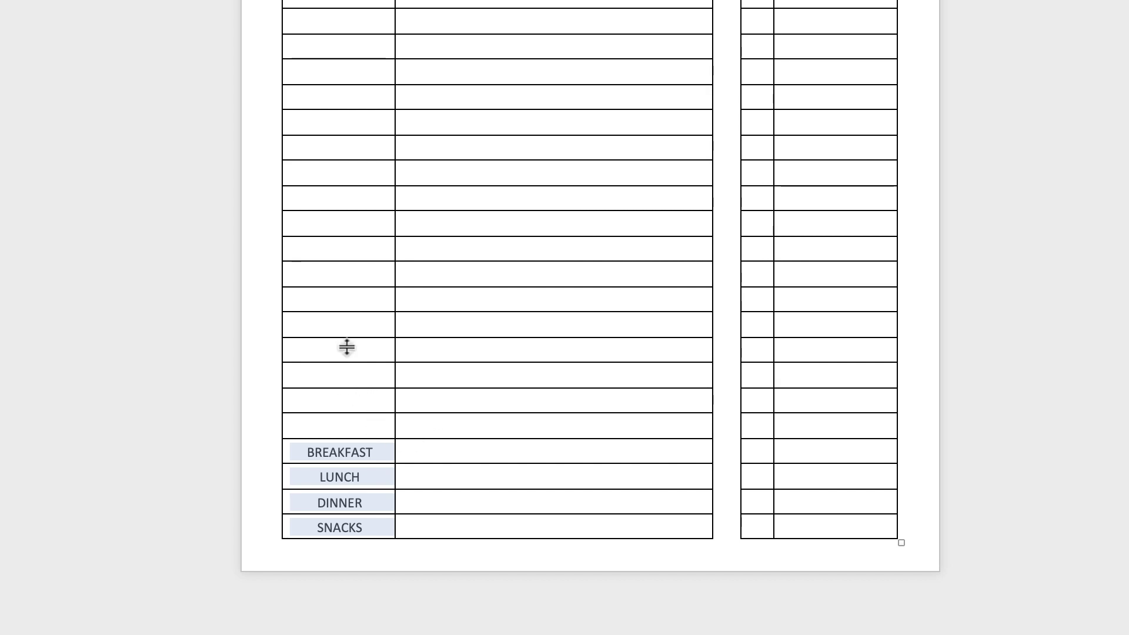
pyautogui.click(347, 325)
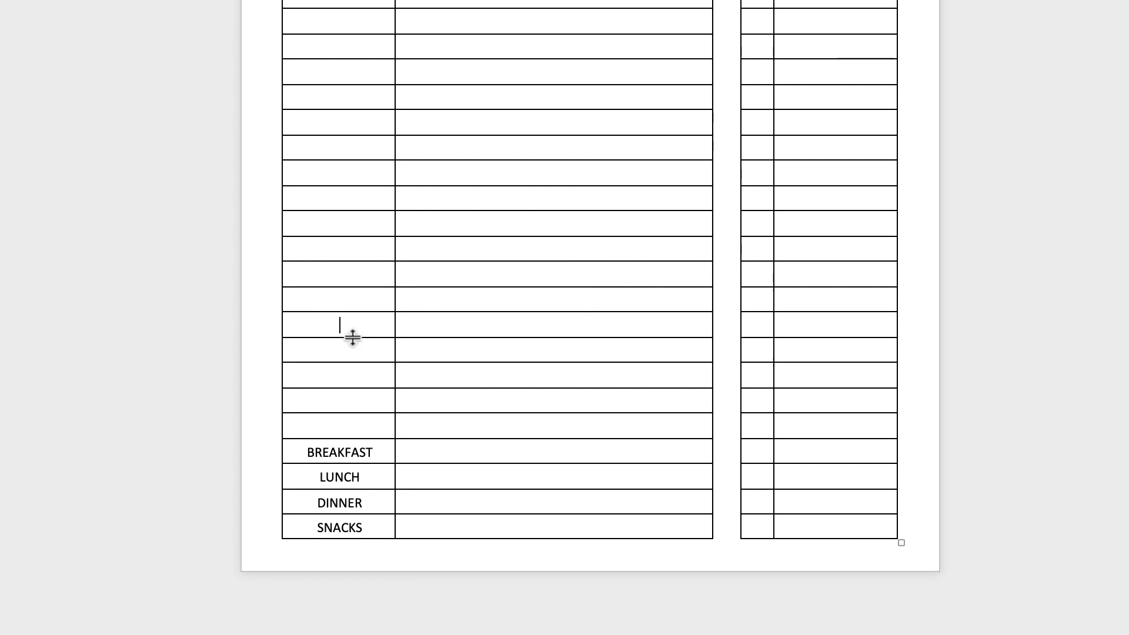
pyautogui.hotkey('ctrl', 'v')
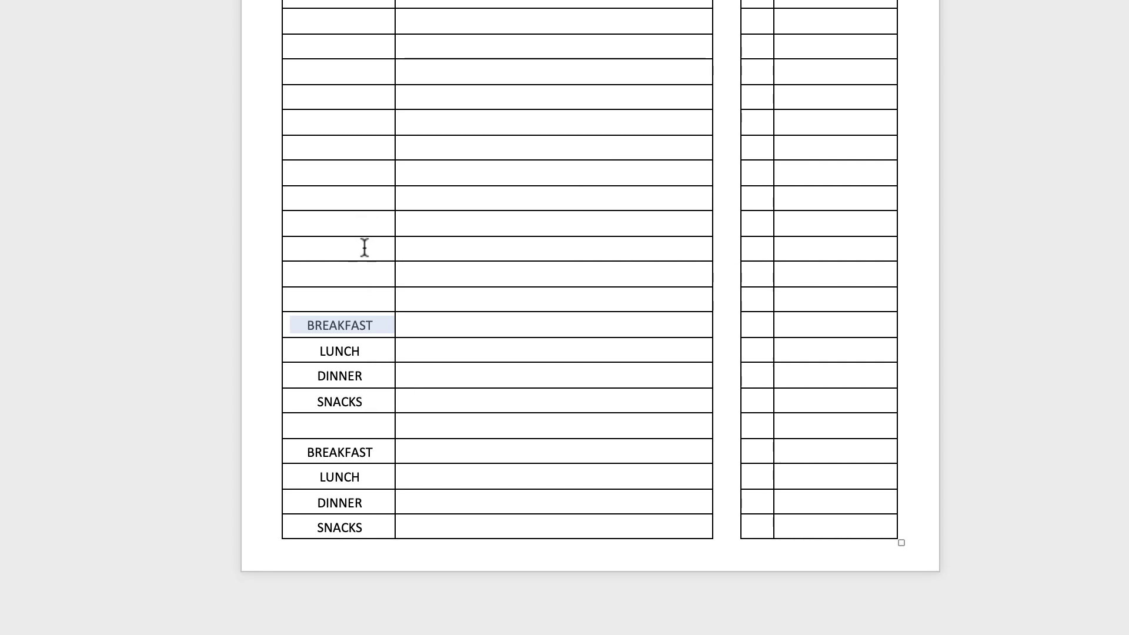
pyautogui.click(341, 199)
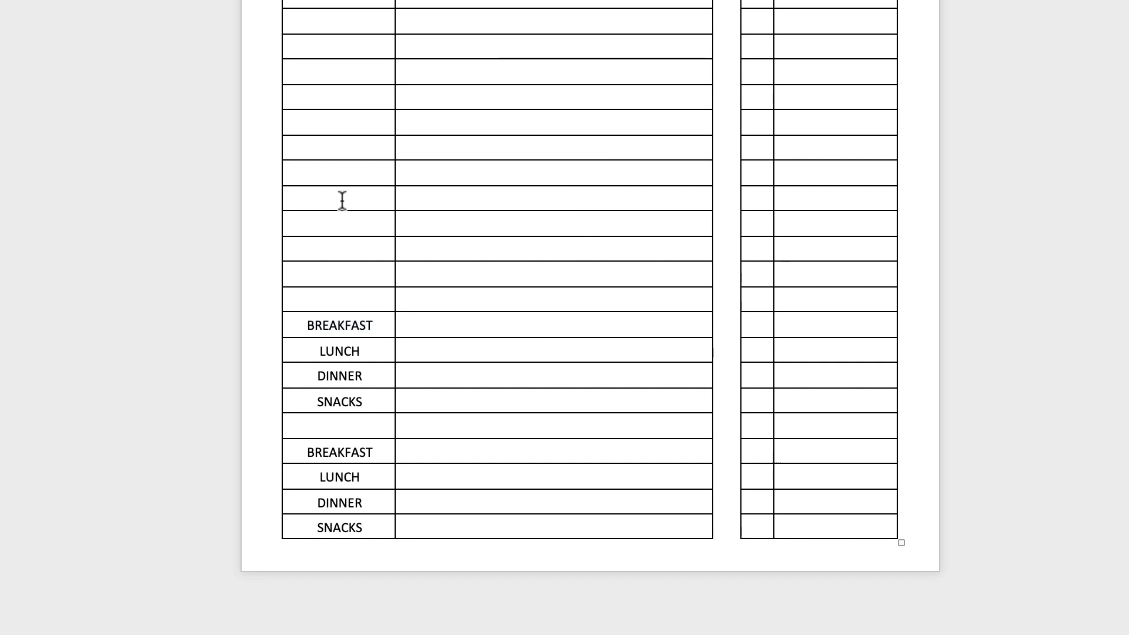
pyautogui.hotkey('ctrl', 'v')
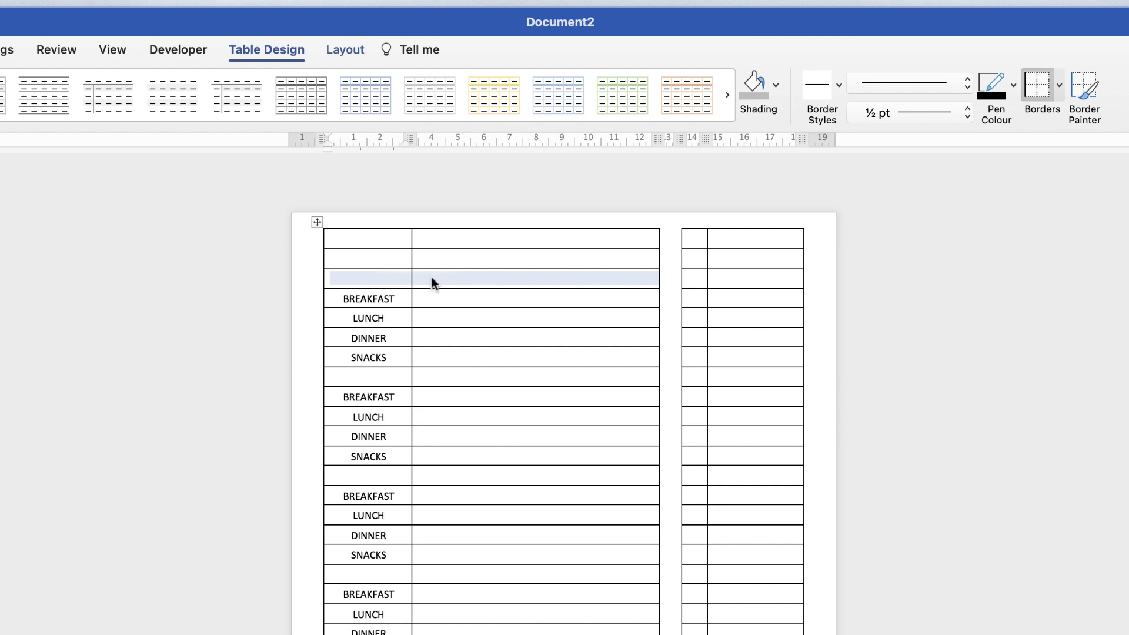
# Merge the empty separator rows into single cells, labelling the first one MONDAY
pyautogui.click(347, 51)
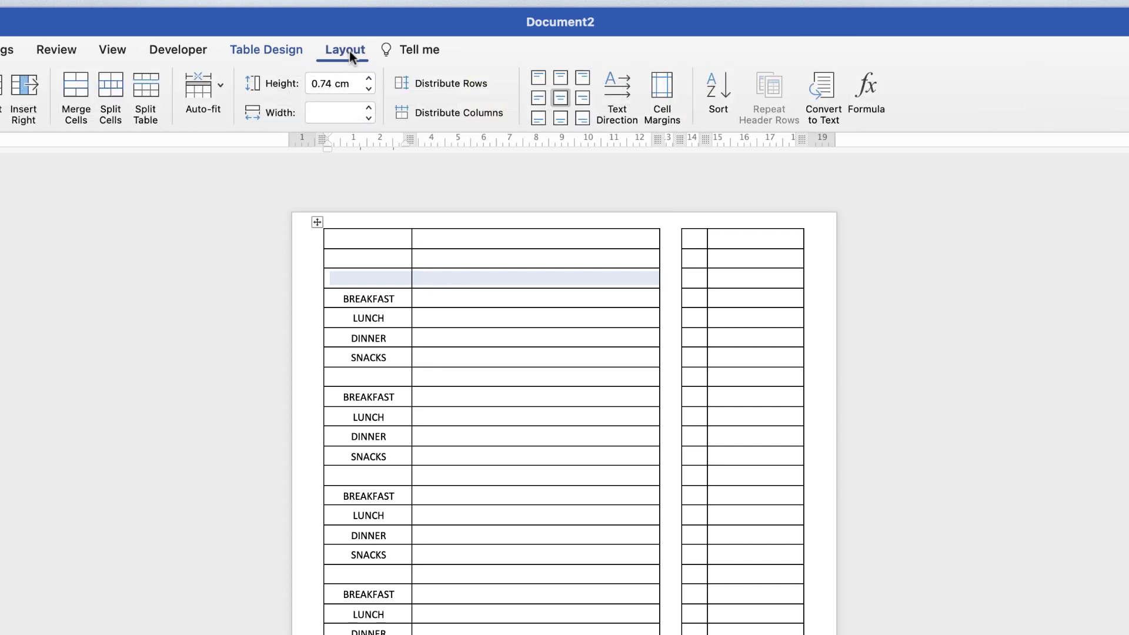
pyautogui.click(75, 97)
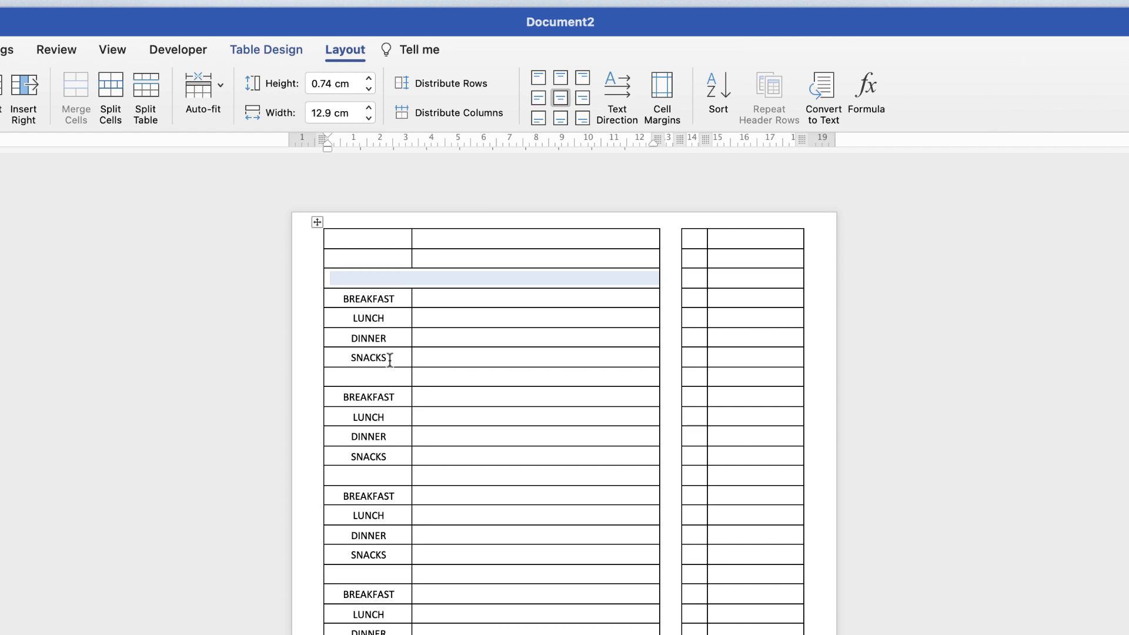
pyautogui.write('MONDAY')
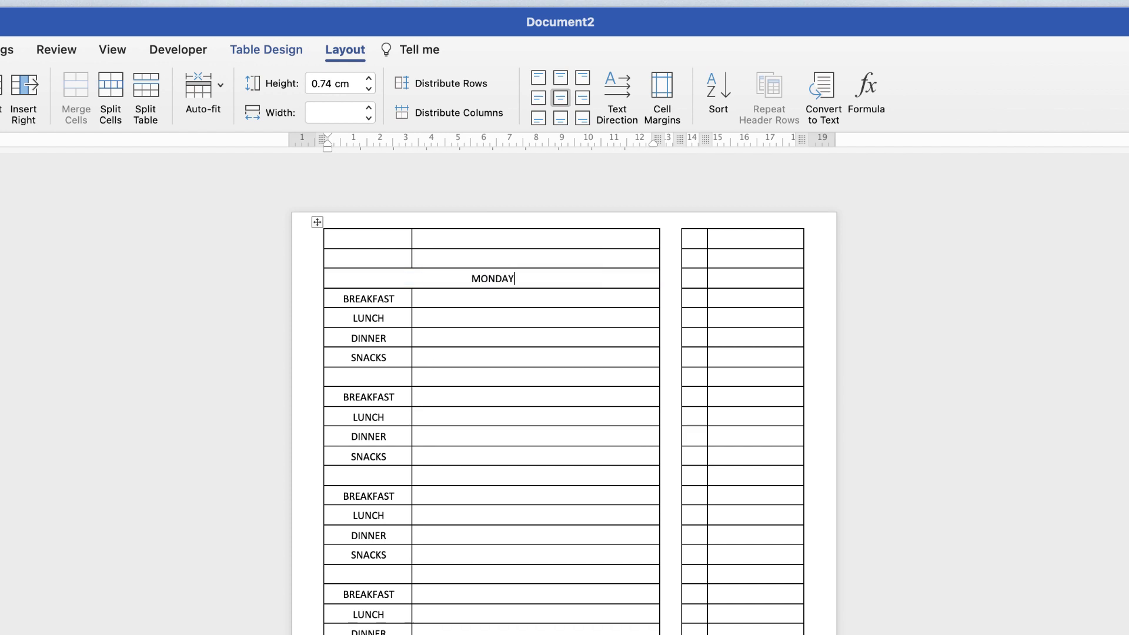
pyautogui.moveTo(422, 379); pyautogui.dragTo(404, 378)
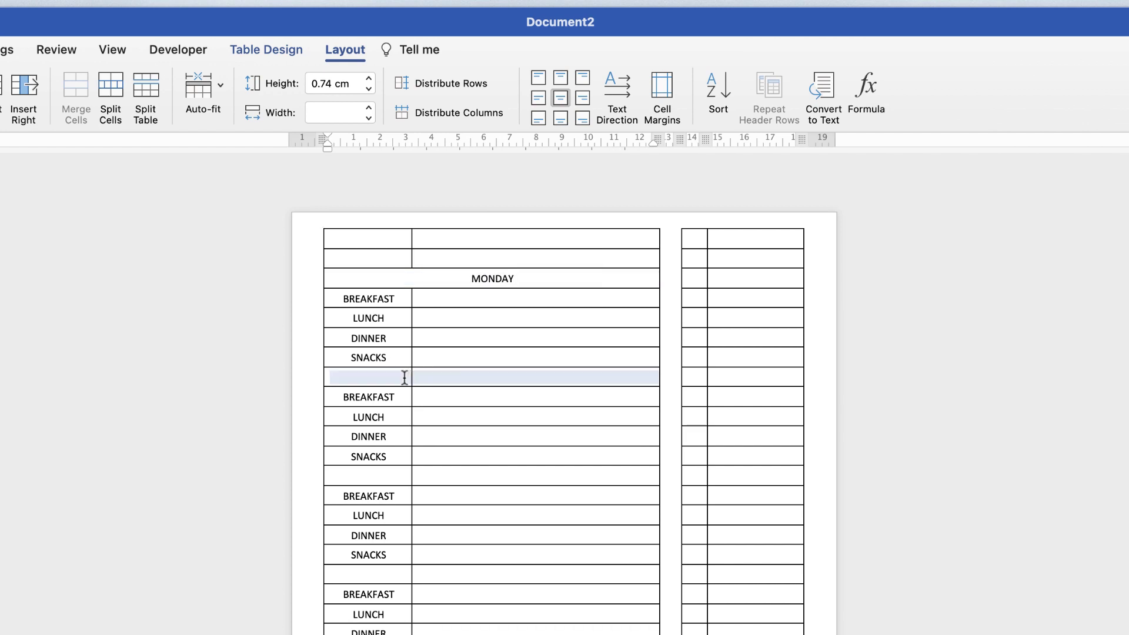
pyautogui.click(75, 88)
pyautogui.moveTo(428, 479); pyautogui.dragTo(406, 476)
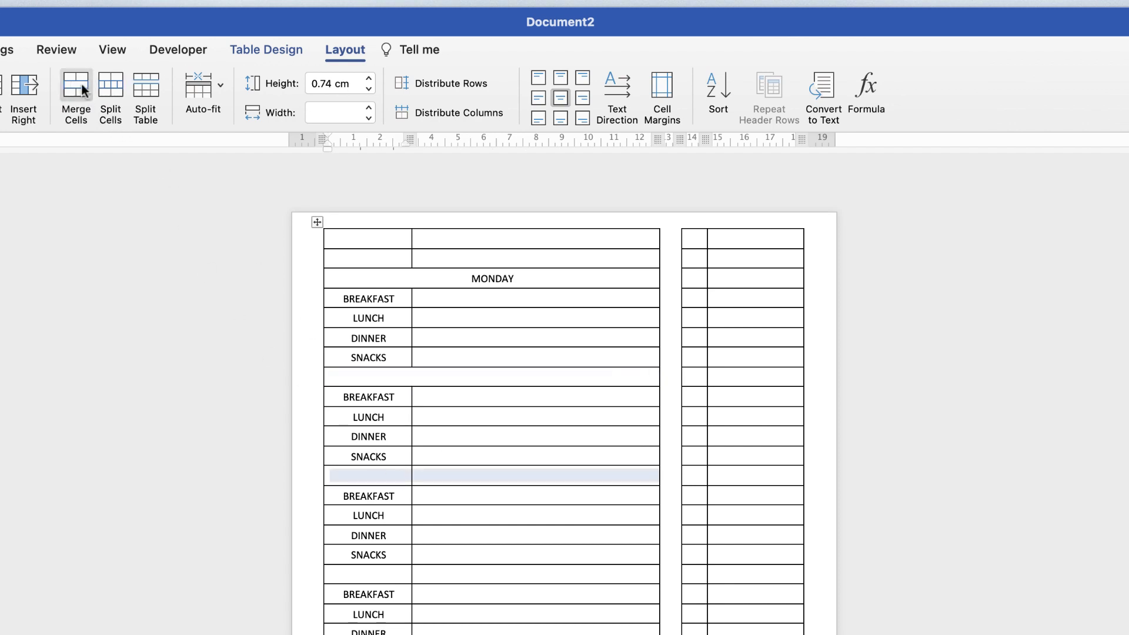
pyautogui.click(76, 88)
pyautogui.moveTo(429, 574); pyautogui.dragTo(421, 575)
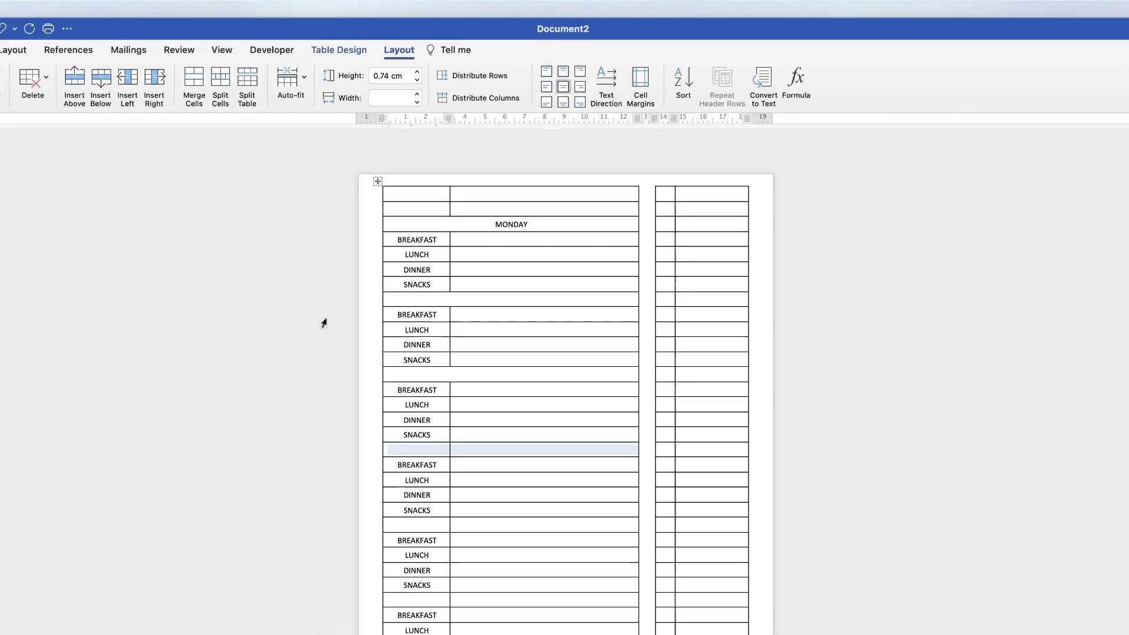
pyautogui.click(286, 73)
pyautogui.moveTo(480, 409); pyautogui.dragTo(618, 410)
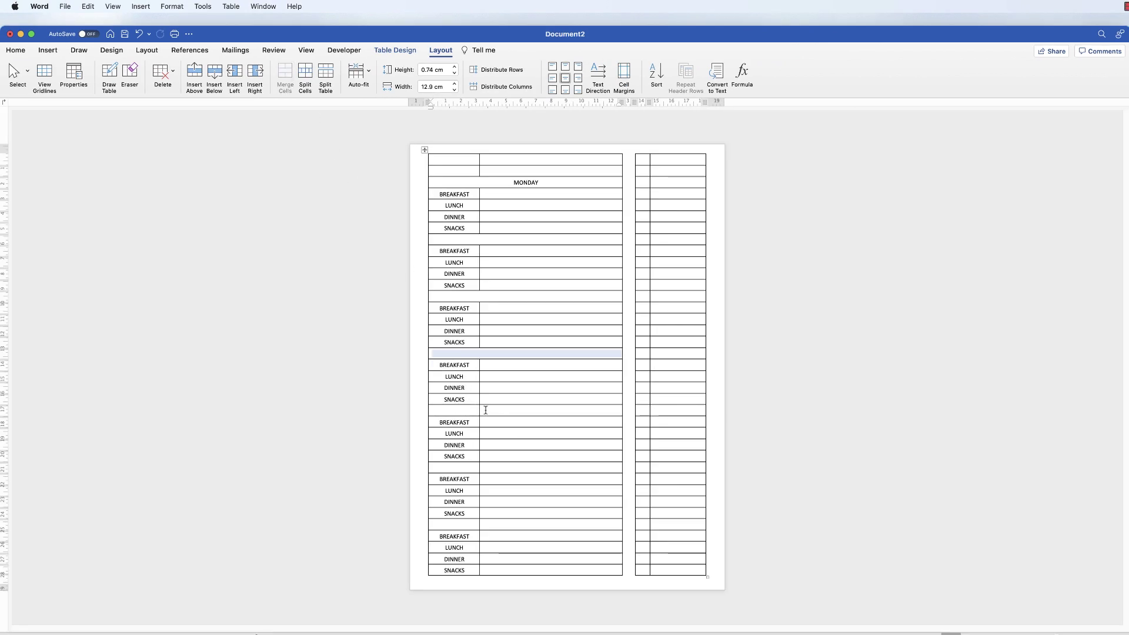
# Type TUESDAY, WEDNESDAY, THURSDAY, FRIDAY, SATURDAY and SUNDAY into the remaining separator rows
pyautogui.click(521, 240)
pyautogui.write('TUESDAY')
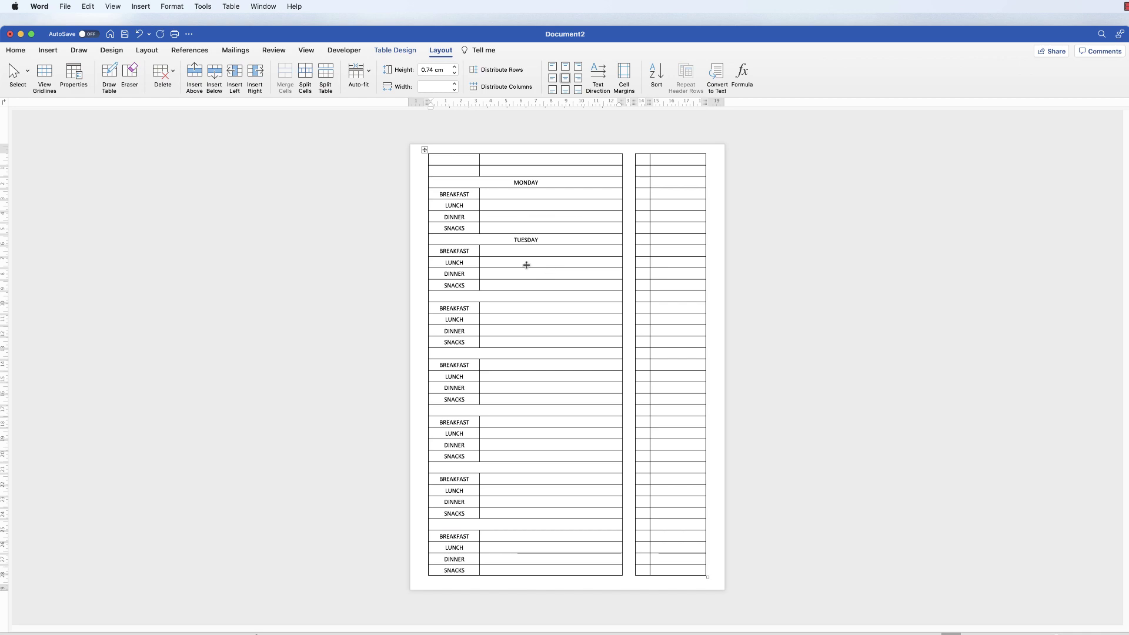
pyautogui.write('WEDNESDAY')
pyautogui.click(534, 354)
pyautogui.write('THURSDAY')
pyautogui.click(553, 411)
pyautogui.write('FRIDAY')
pyautogui.click(557, 468)
pyautogui.write('SATURDAY')
pyautogui.click(553, 525)
pyautogui.write('SUNDAY')
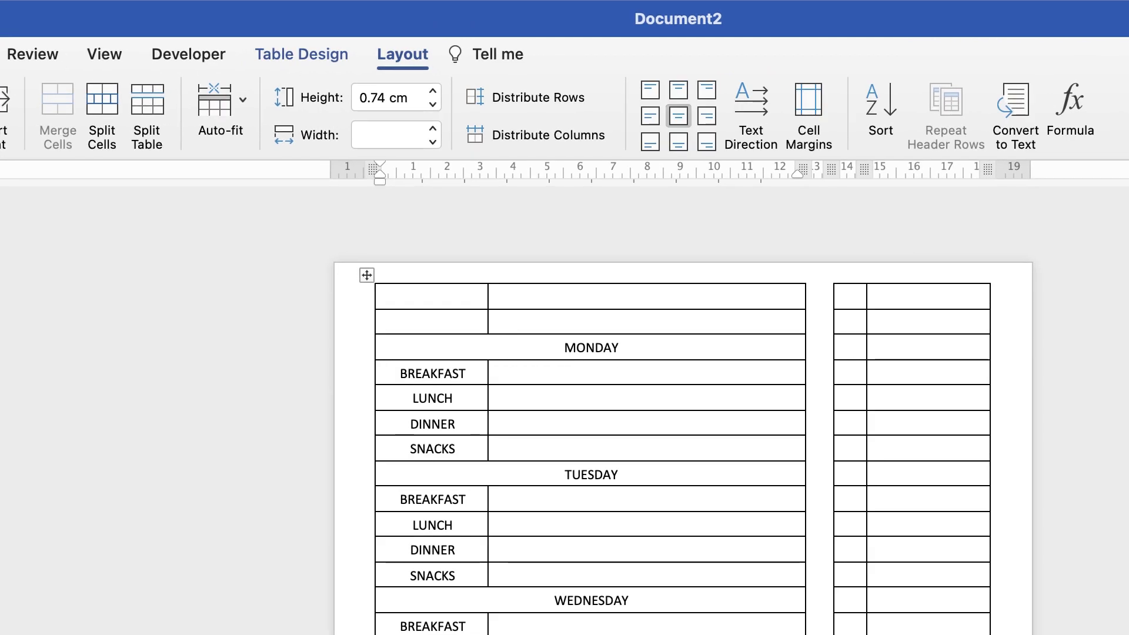
# Back in Document2, merge the meal table's two blank top rows into one full-width cell
pyautogui.press('super+grave')
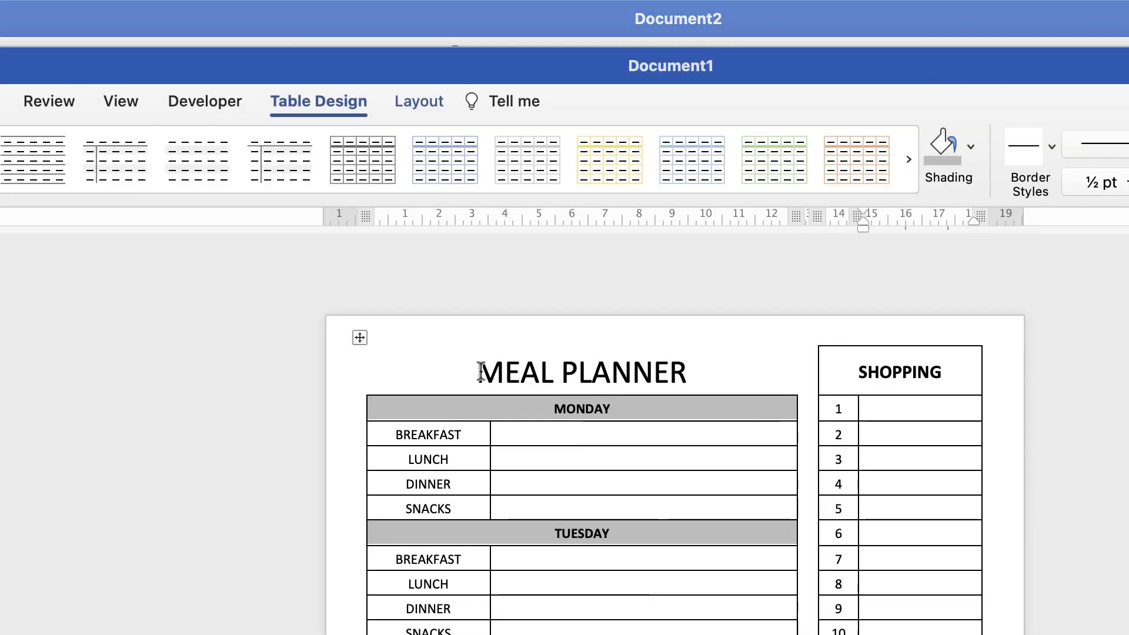
pyautogui.click(574, 23)
pyautogui.moveTo(504, 320); pyautogui.dragTo(471, 302)
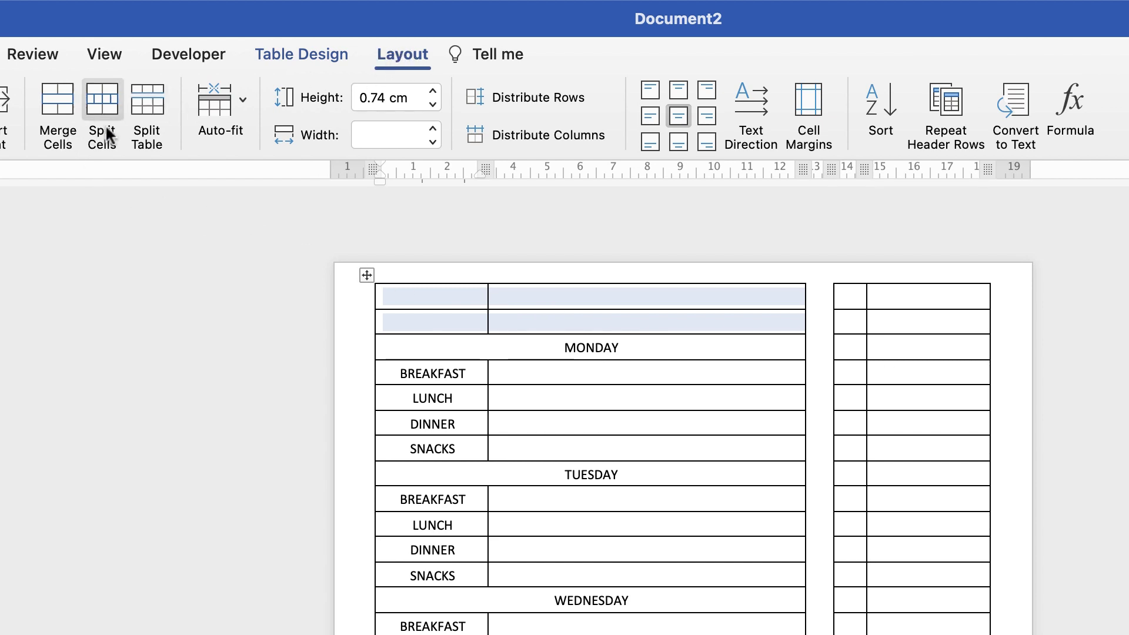
pyautogui.click(55, 109)
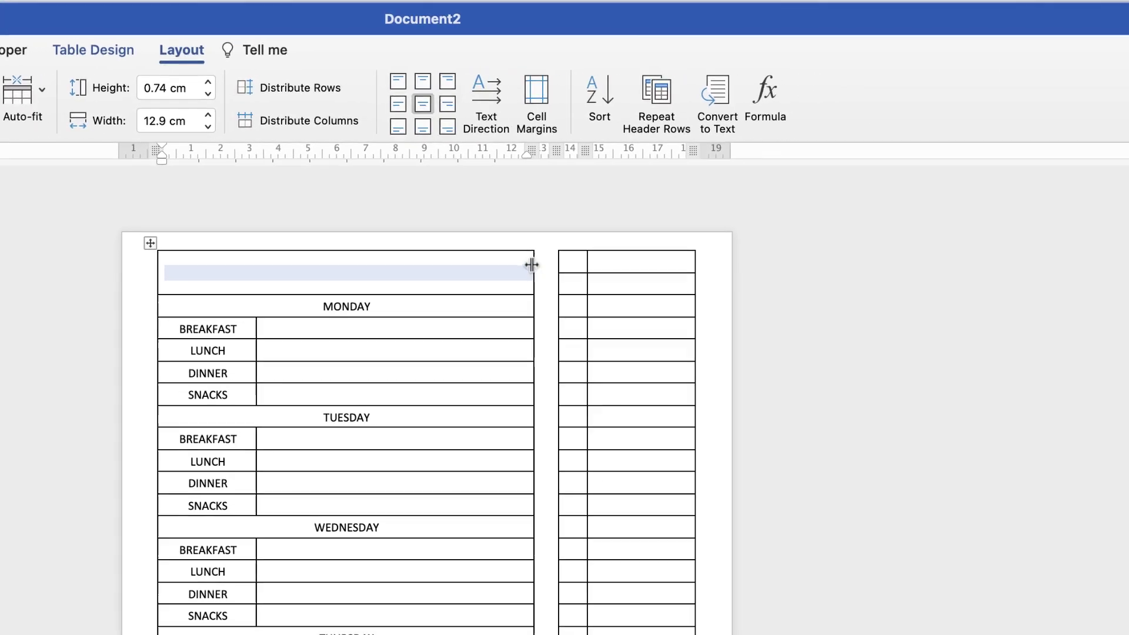
# Set the merged top cell of the meal table to No Border
pyautogui.click(75, 50)
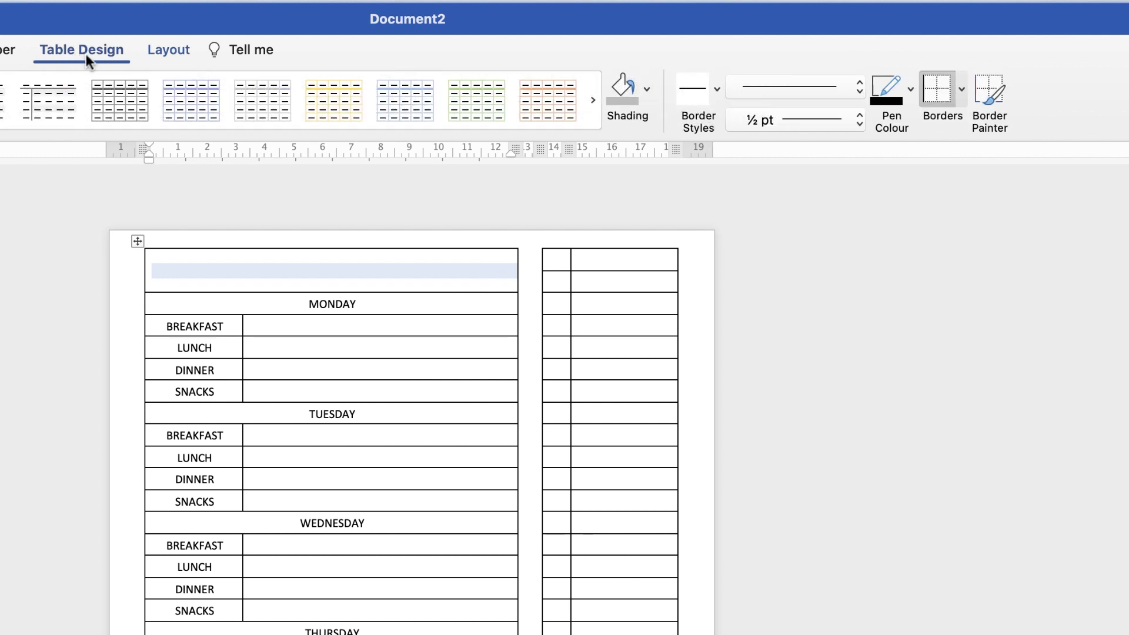
pyautogui.click(961, 90)
pyautogui.click(976, 229)
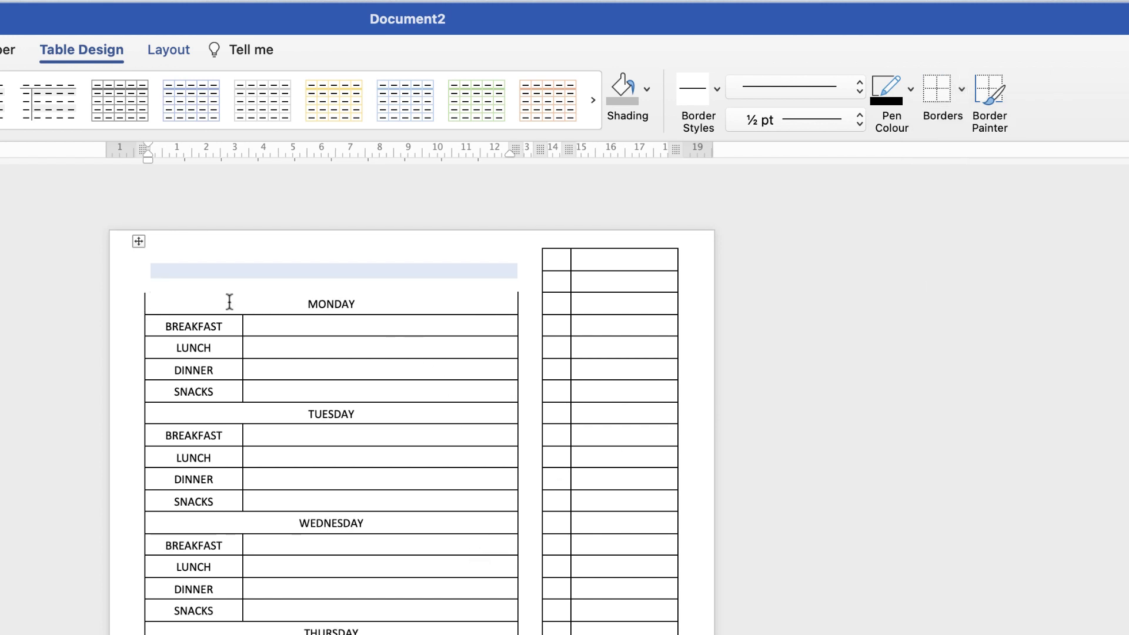
# Give the MONDAY row a top border
pyautogui.click(450, 307)
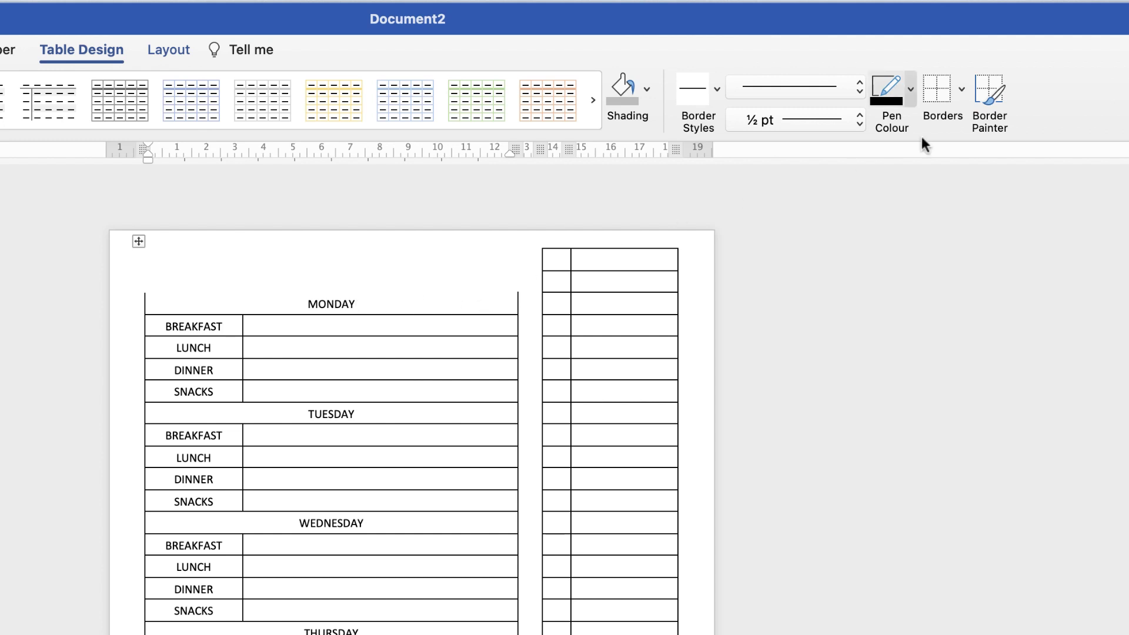
pyautogui.click(960, 94)
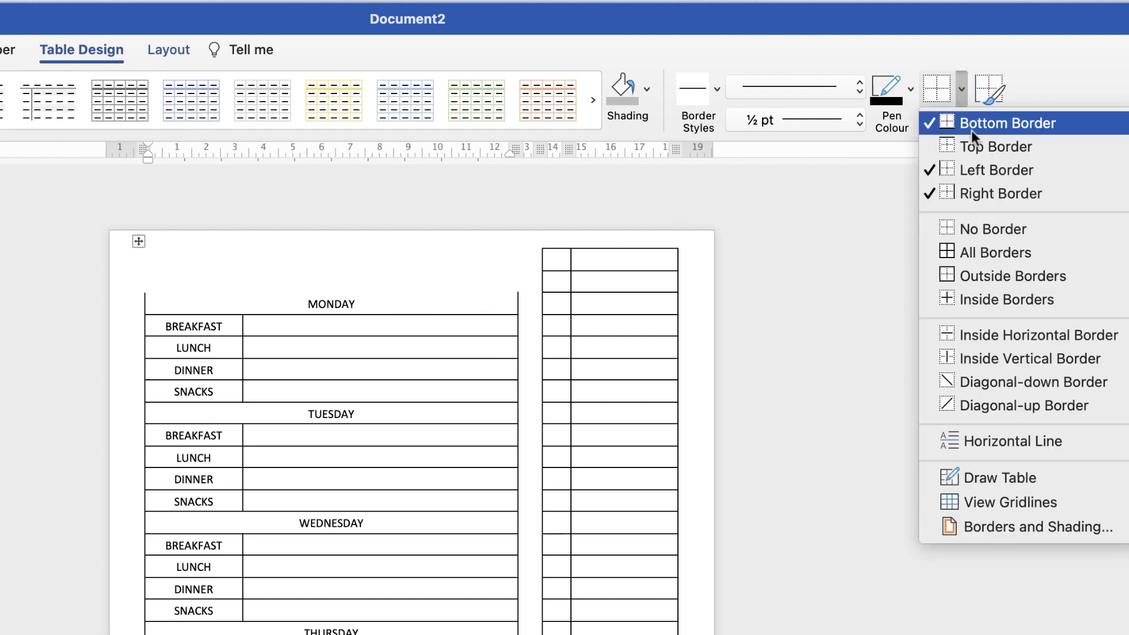
pyautogui.click(937, 151)
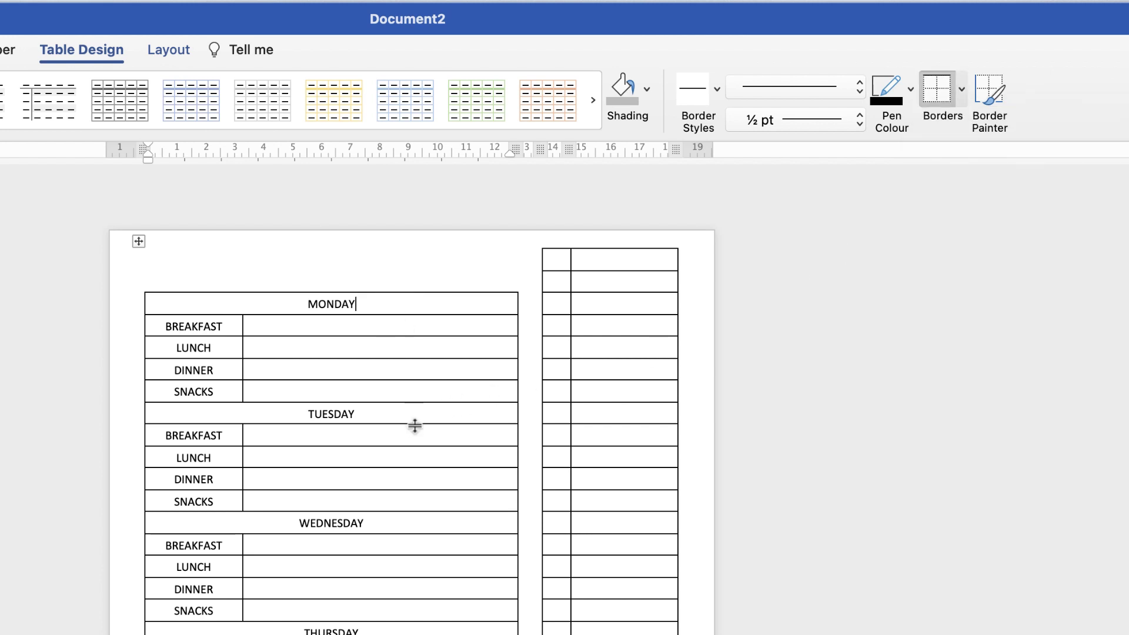
# Type the title MEAL PLANNER into the merged top cell
pyautogui.click(381, 272)
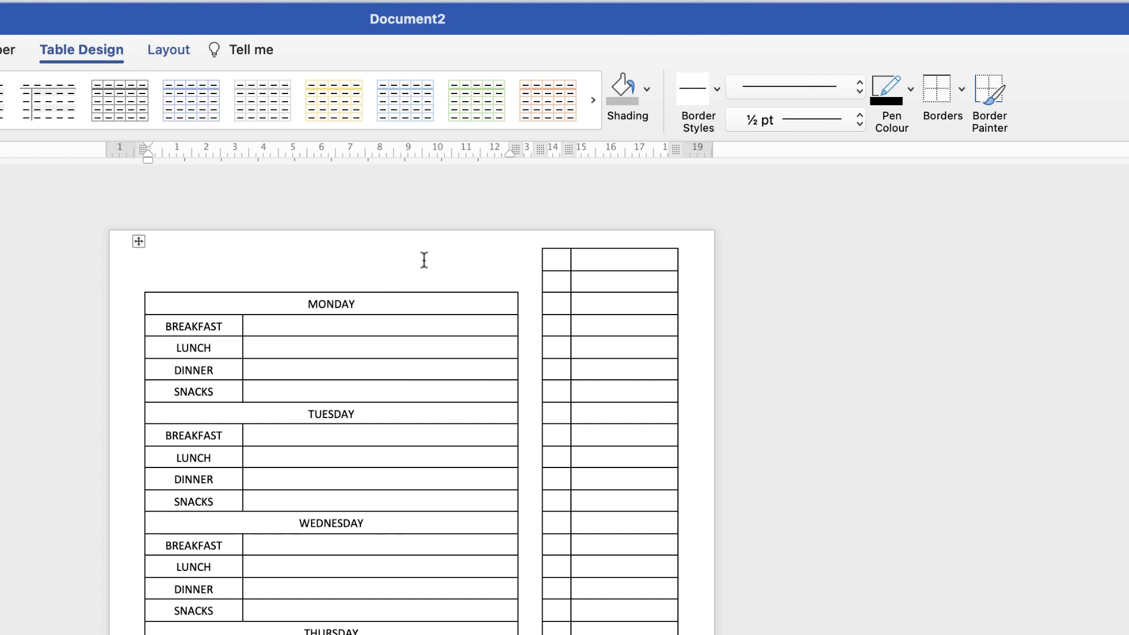
pyautogui.write('MEAL PLANNE')
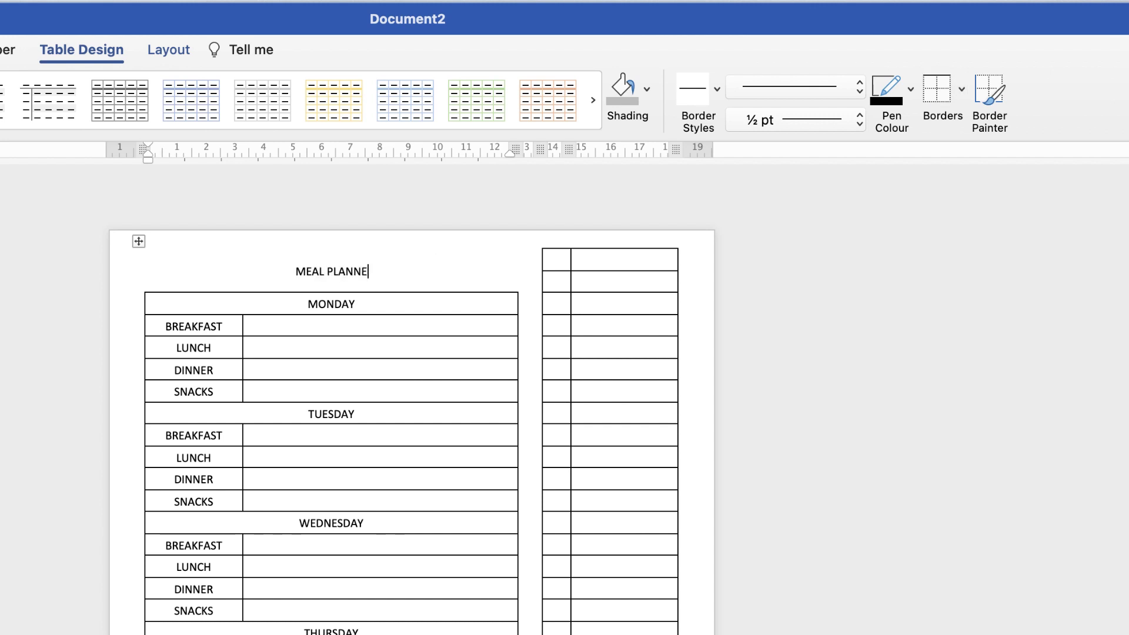
pyautogui.write('R')
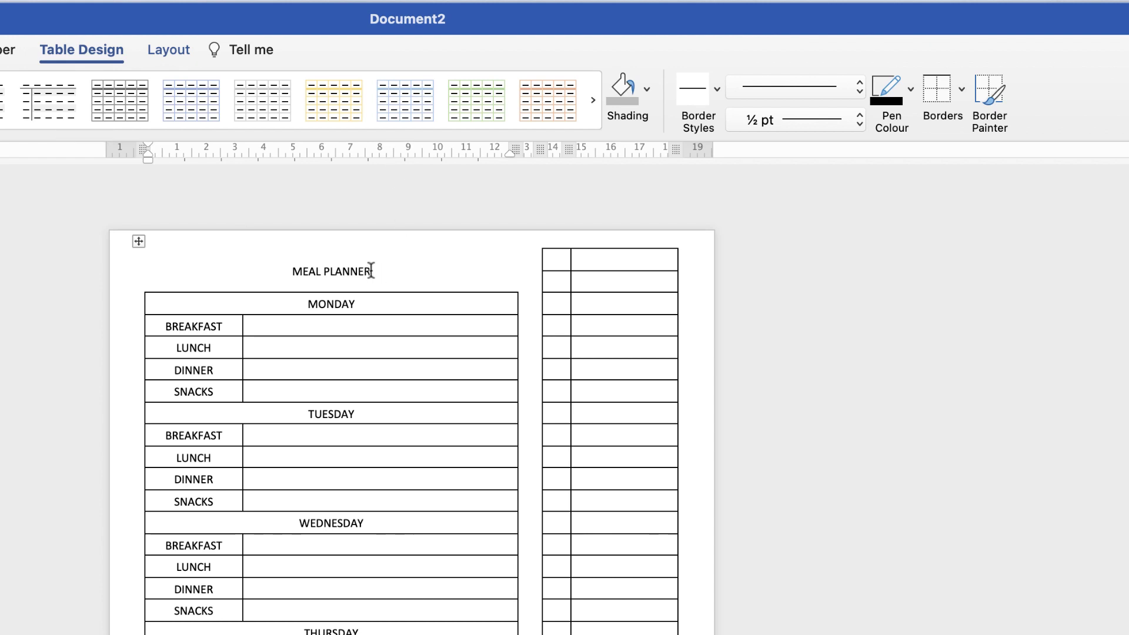
pyautogui.moveTo(371, 271); pyautogui.dragTo(292, 271)
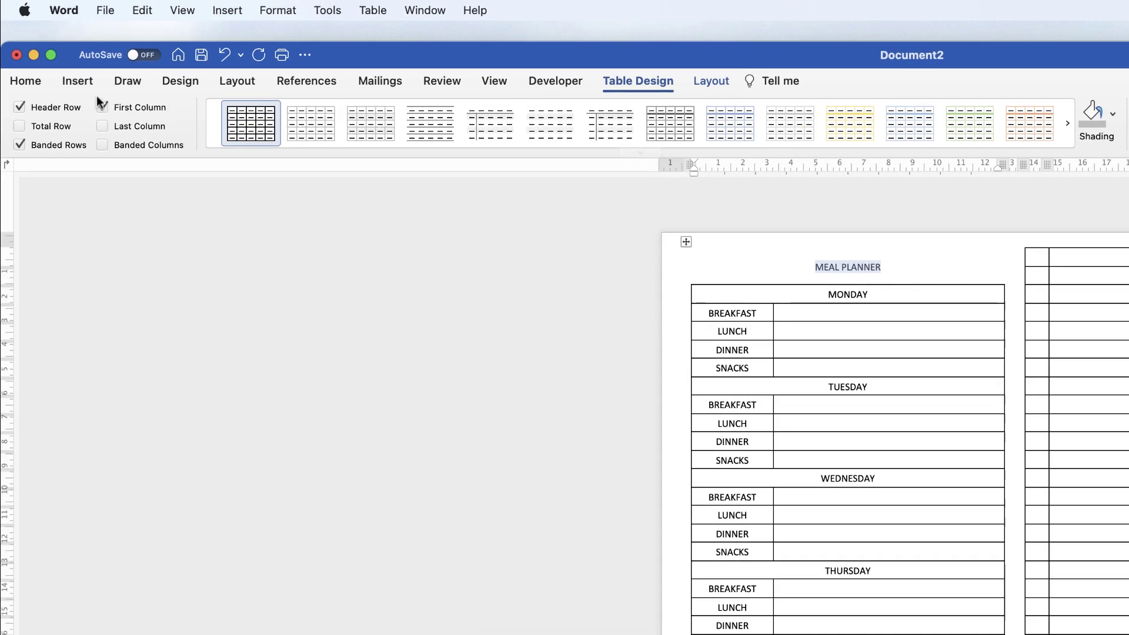
# Enlarge the MEAL PLANNER title step by step to 28 pt
pyautogui.click(32, 83)
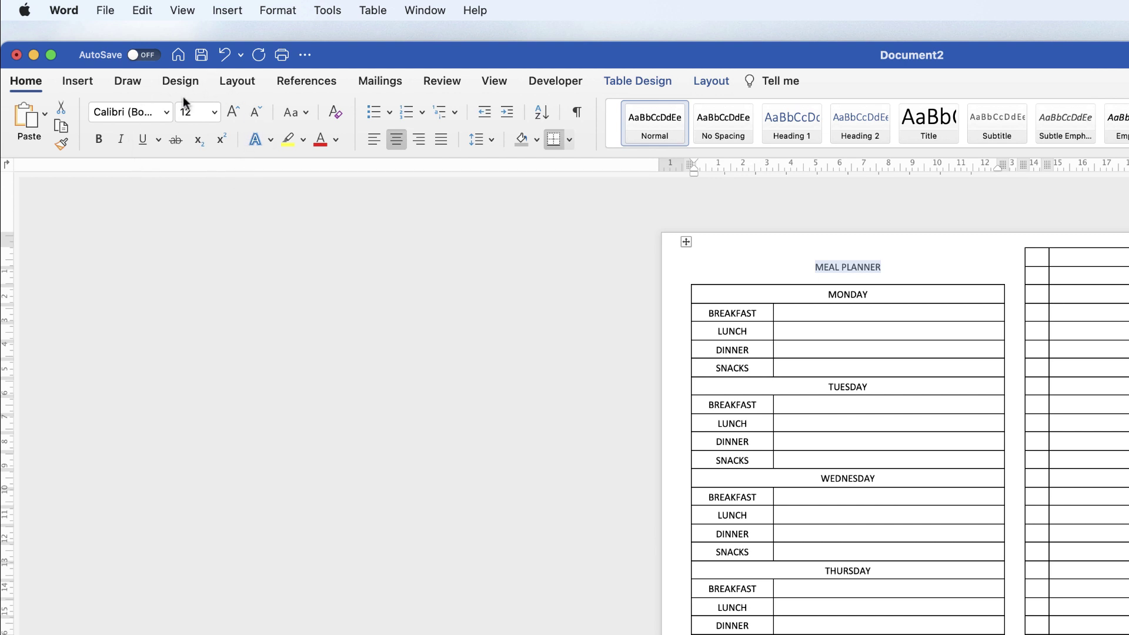
pyautogui.click(215, 117)
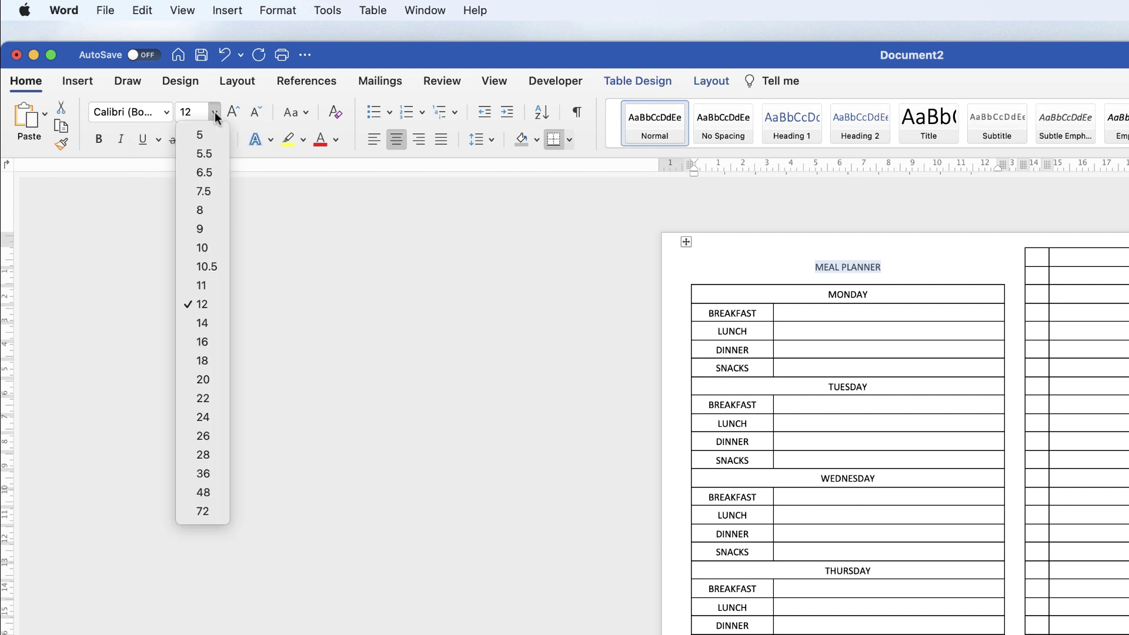
pyautogui.click(216, 116)
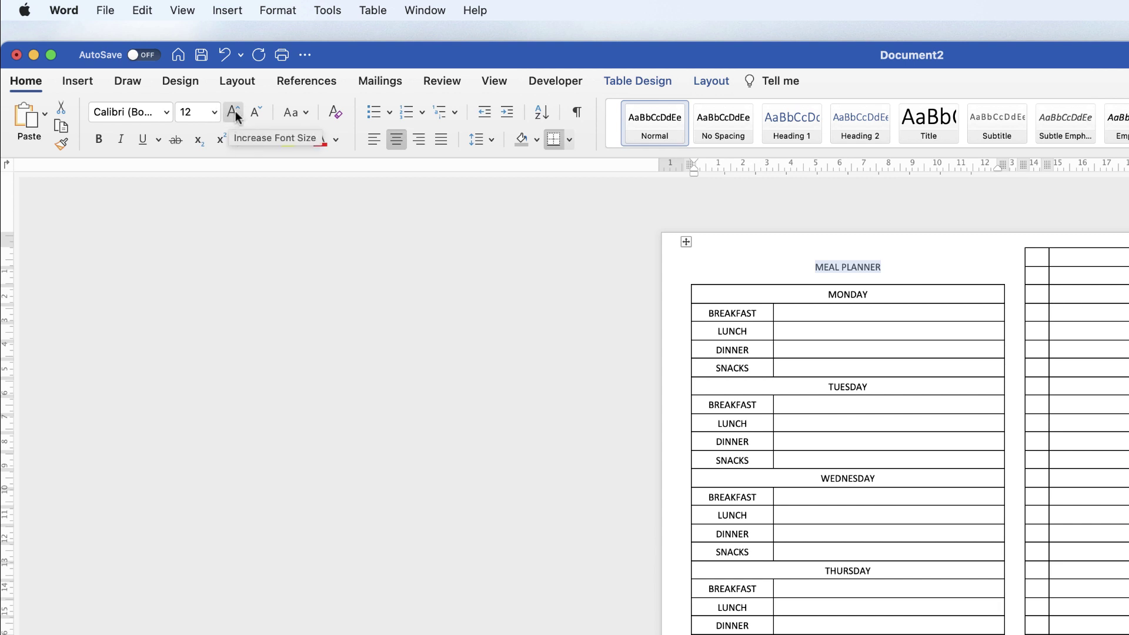
pyautogui.click(234, 119)
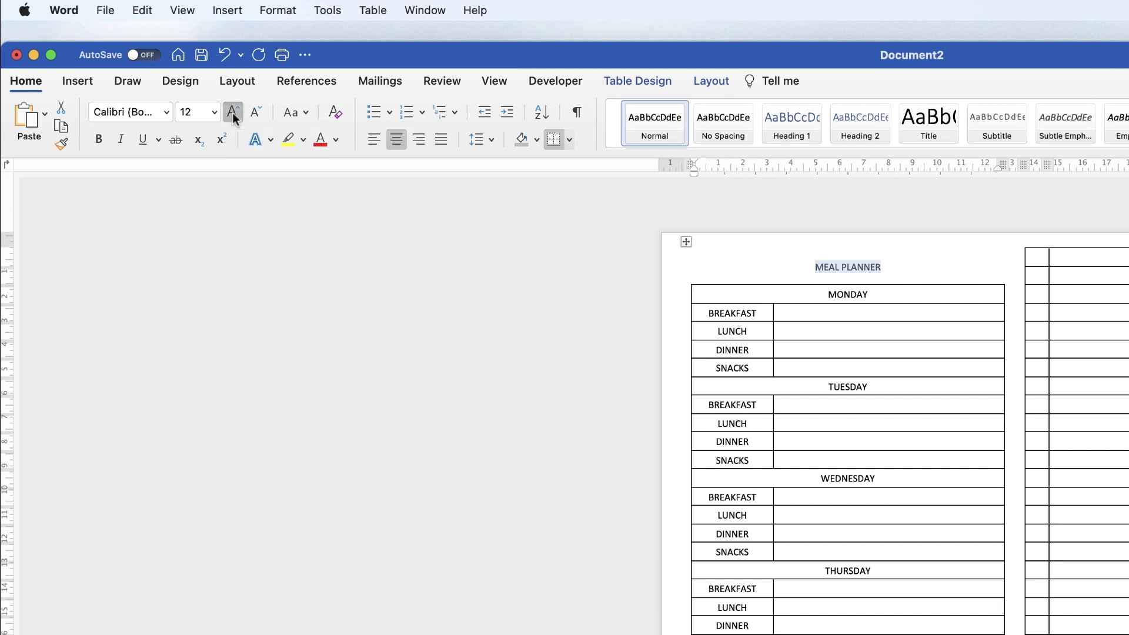
pyautogui.click(234, 118)
pyautogui.click(234, 118)
pyautogui.click(233, 118)
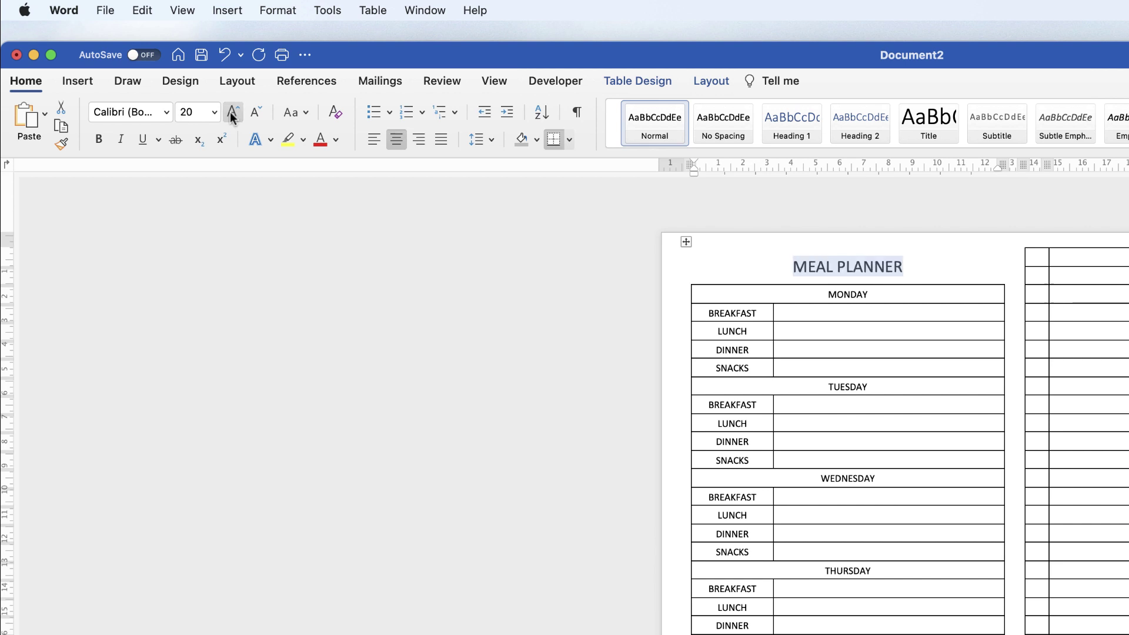
pyautogui.click(233, 118)
pyautogui.click(233, 118)
pyautogui.click(233, 118)
pyautogui.click(233, 118)
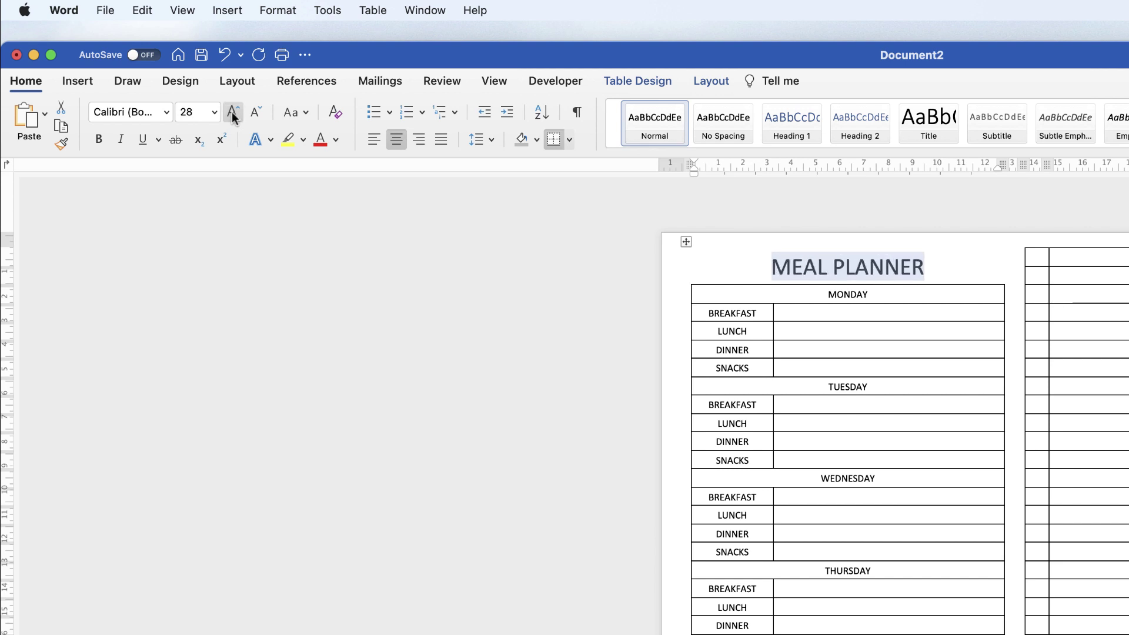
pyautogui.click(918, 297)
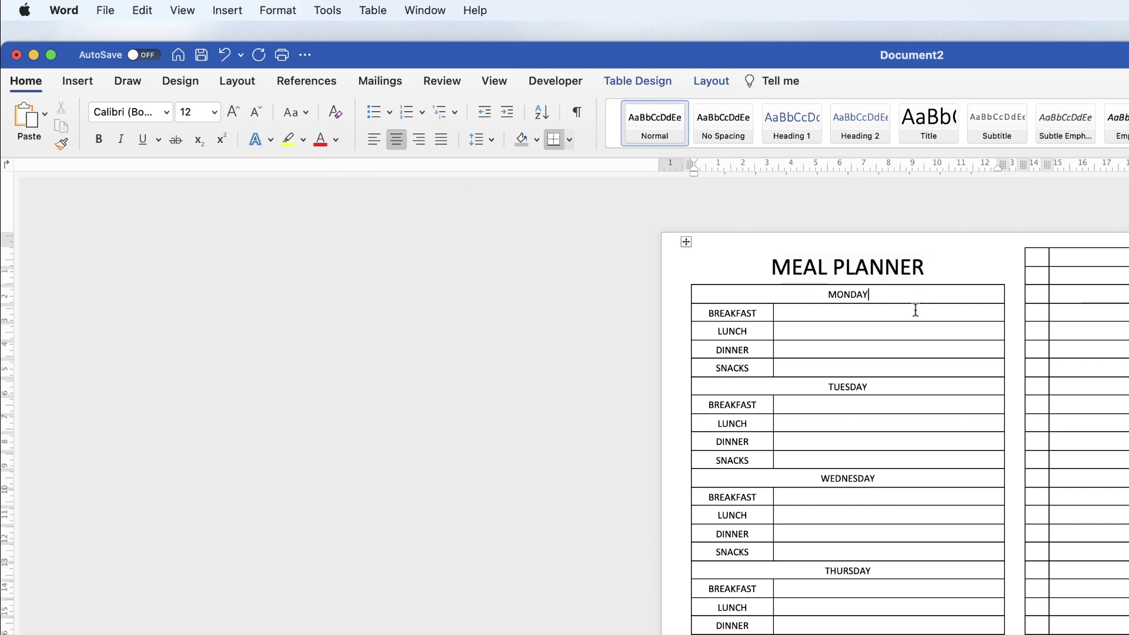
# Bold the day names MONDAY, TUESDAY, WEDNESDAY and the remaining weekday headings
pyautogui.moveTo(871, 294); pyautogui.dragTo(827, 294)
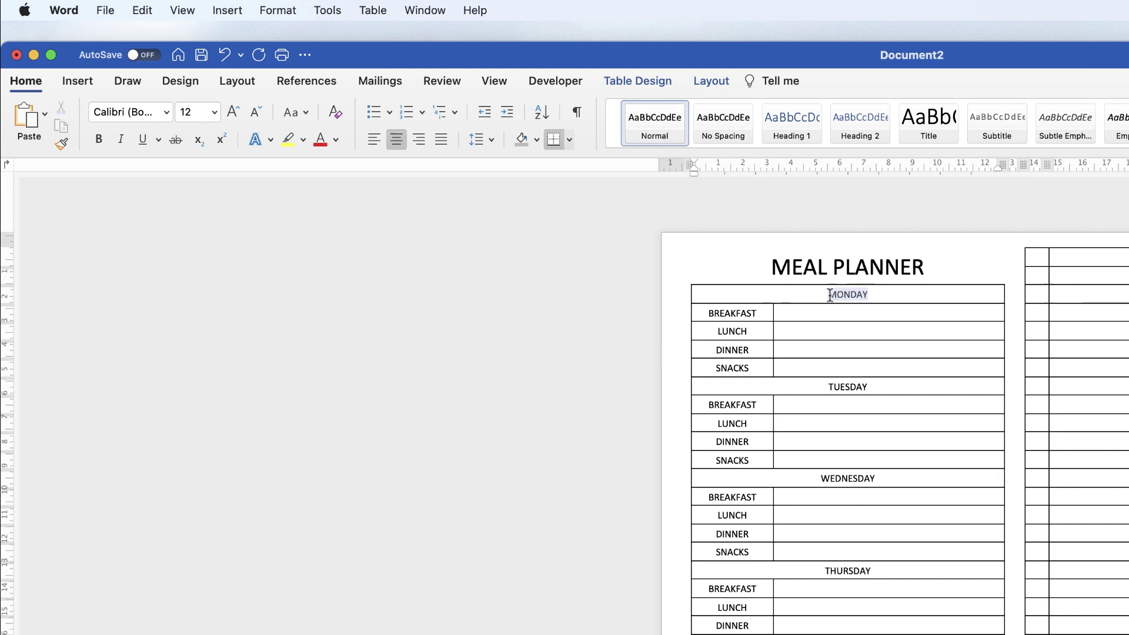
pyautogui.click(107, 143)
pyautogui.moveTo(872, 386); pyautogui.dragTo(827, 386)
pyautogui.click(100, 140)
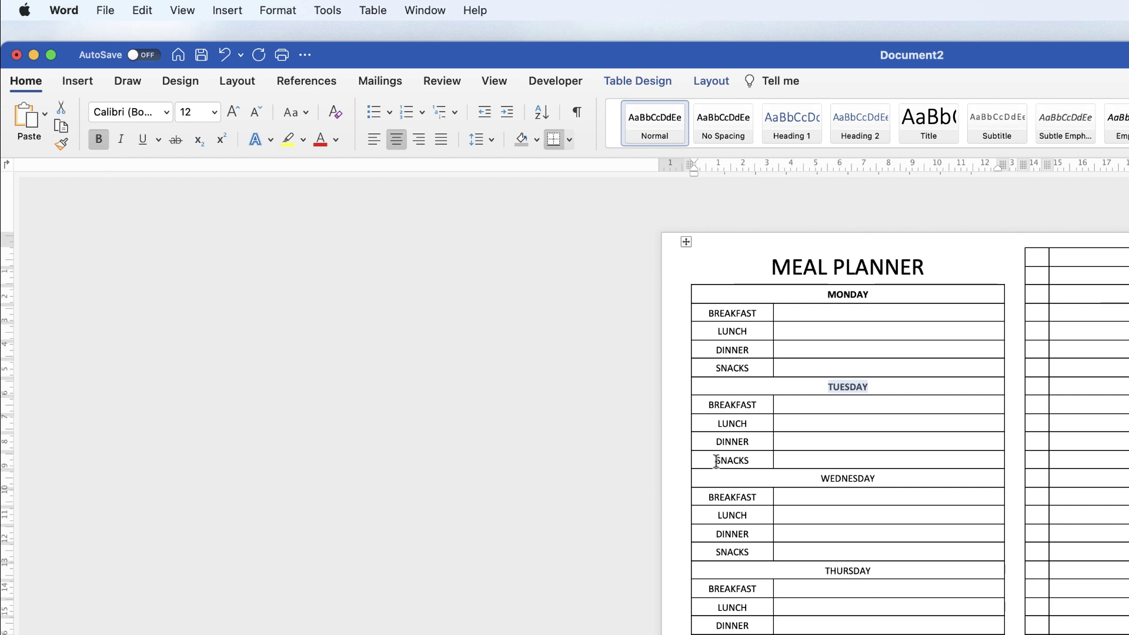
pyautogui.moveTo(882, 479); pyautogui.dragTo(821, 478)
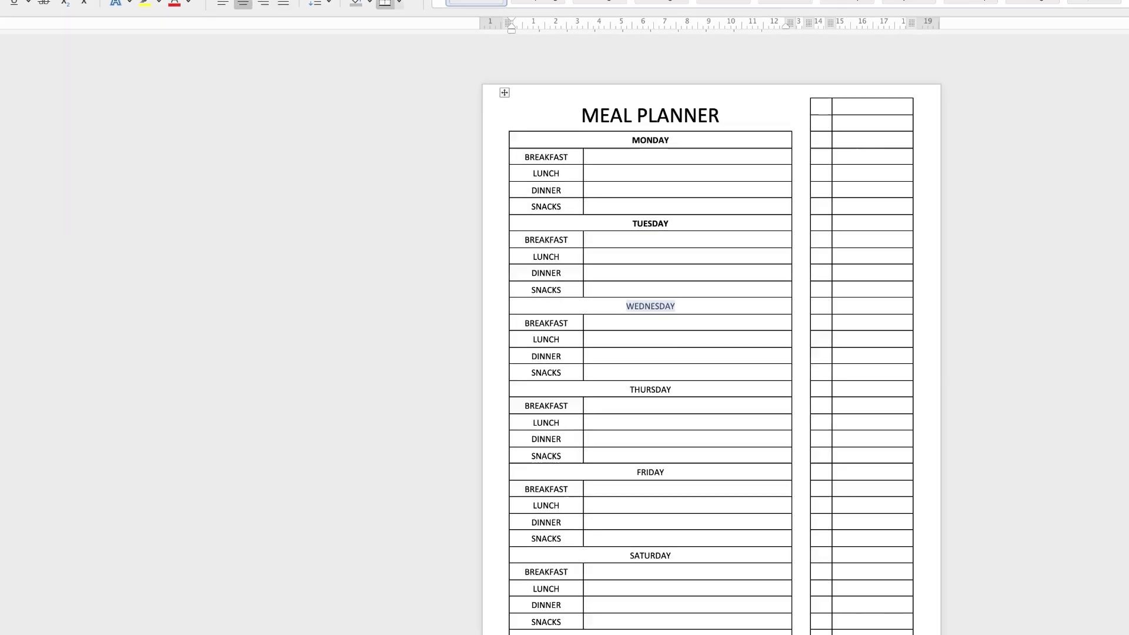
pyautogui.hotkey('ctrl', 'b')
pyautogui.moveTo(676, 389); pyautogui.dragTo(627, 389)
pyautogui.hotkey('ctrl', 'b')
pyautogui.moveTo(668, 473); pyautogui.dragTo(634, 472)
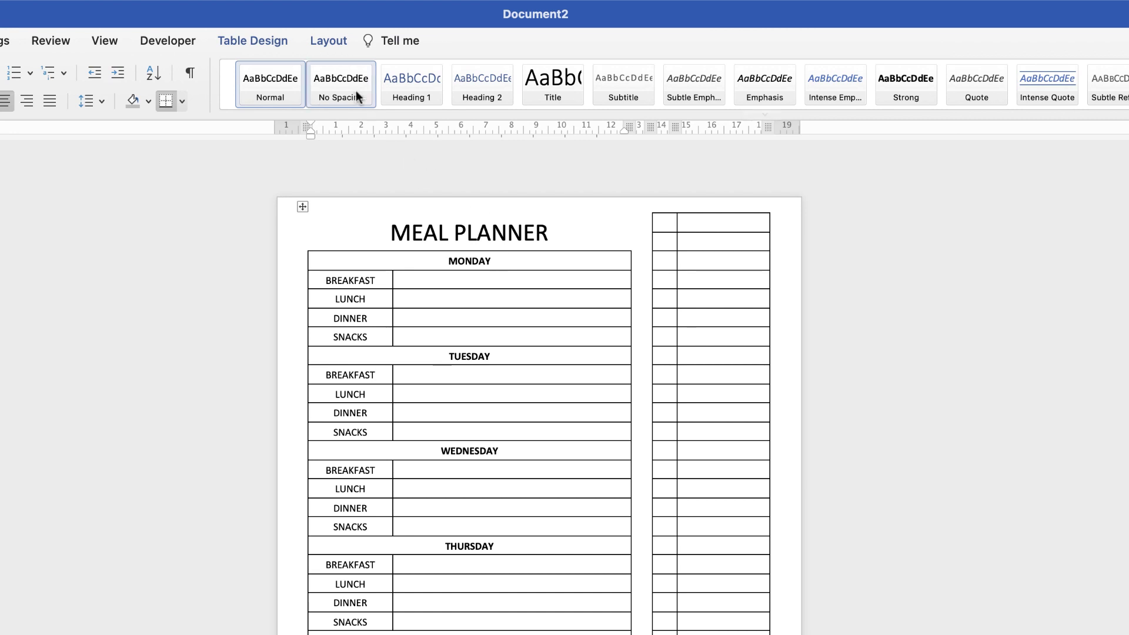
# Try a custom blue shade in the Shading colour picker, then discard it
pyautogui.click(250, 40)
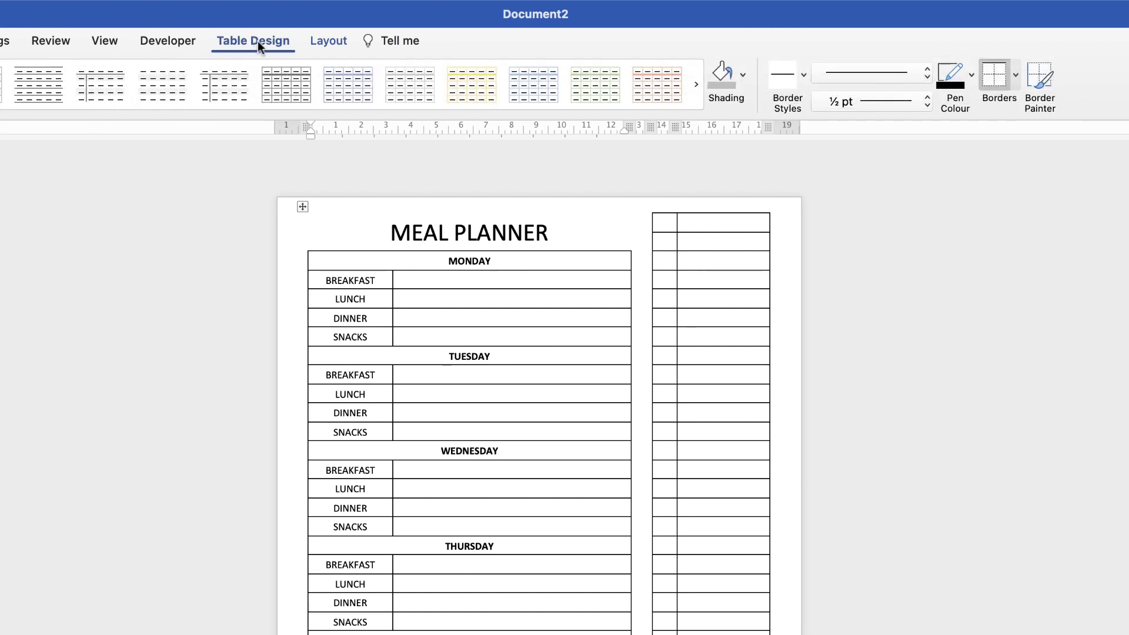
pyautogui.click(744, 74)
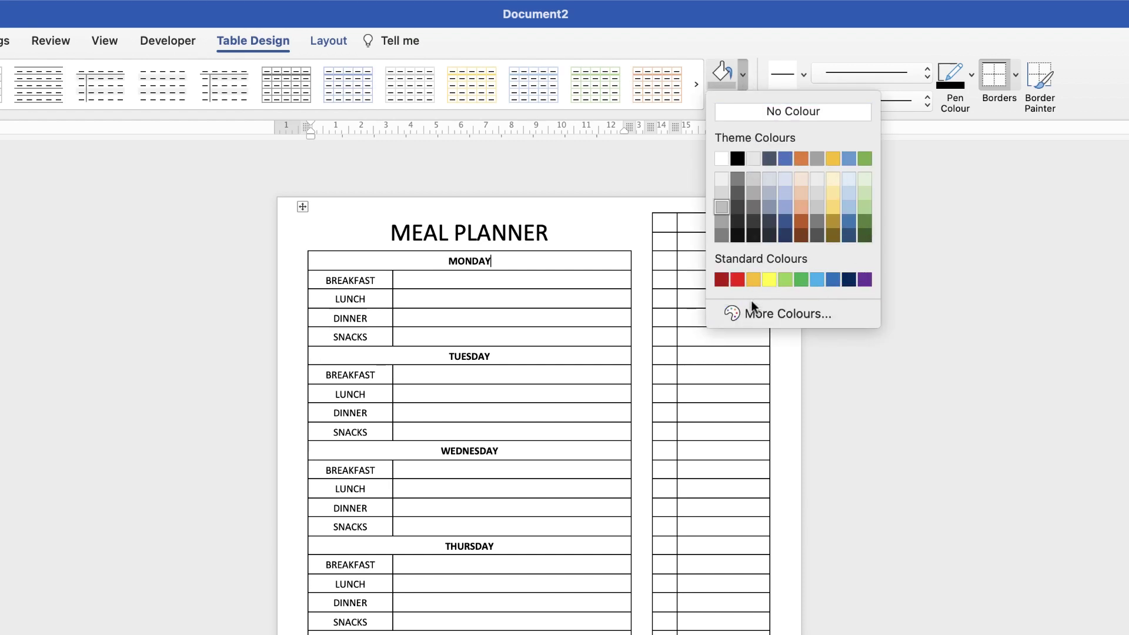
pyautogui.click(739, 313)
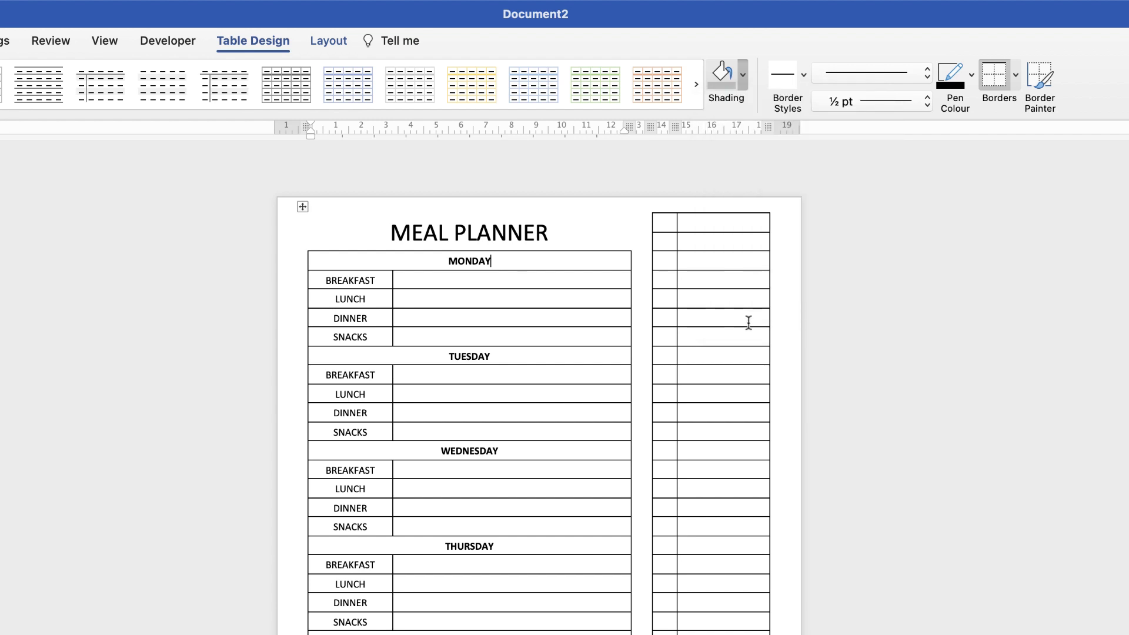
pyautogui.moveTo(723, 355); pyautogui.dragTo(674, 415)
pyautogui.moveTo(663, 498); pyautogui.dragTo(603, 496)
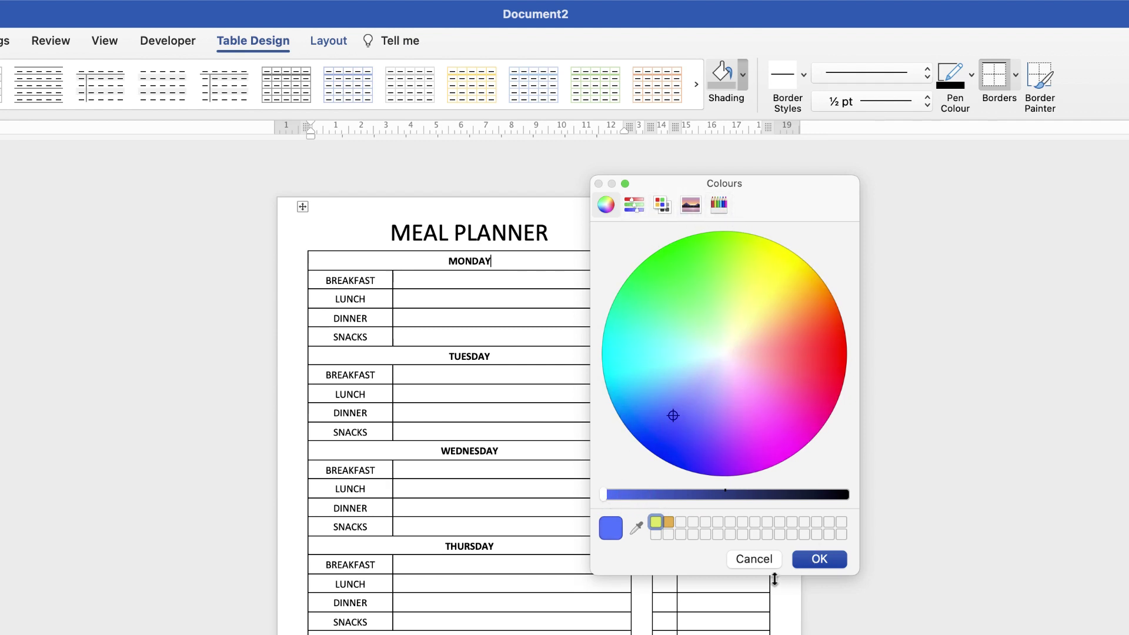
pyautogui.click(760, 560)
# Shade the MONDAY through SUNDAY header rows with a grey theme colour
pyautogui.click(743, 75)
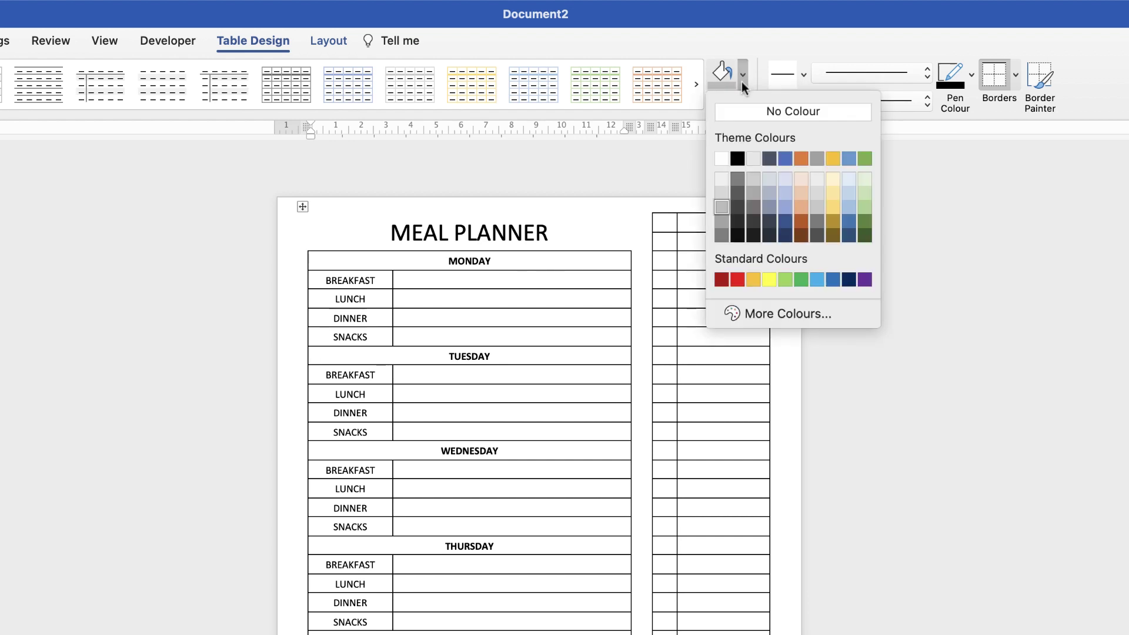
pyautogui.click(722, 206)
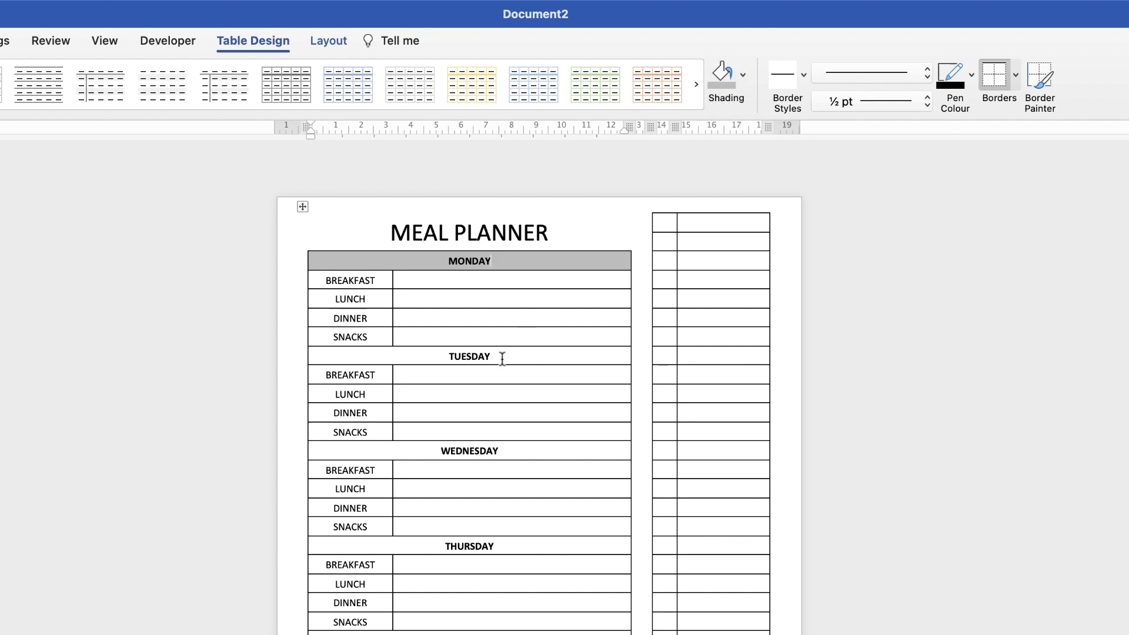
pyautogui.click(721, 84)
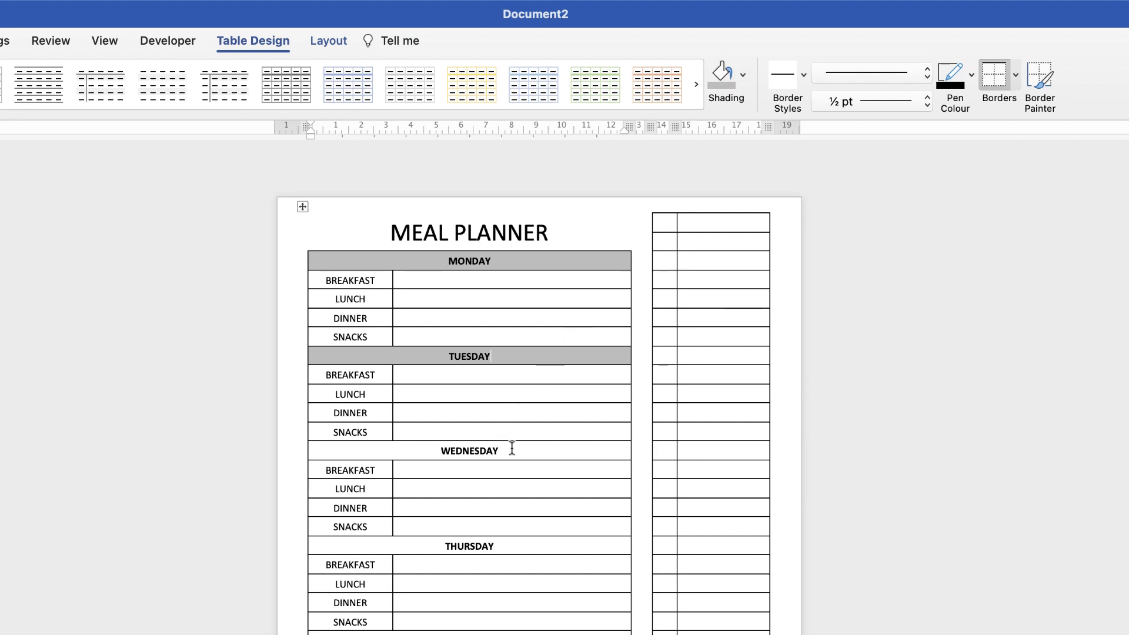
pyautogui.click(721, 75)
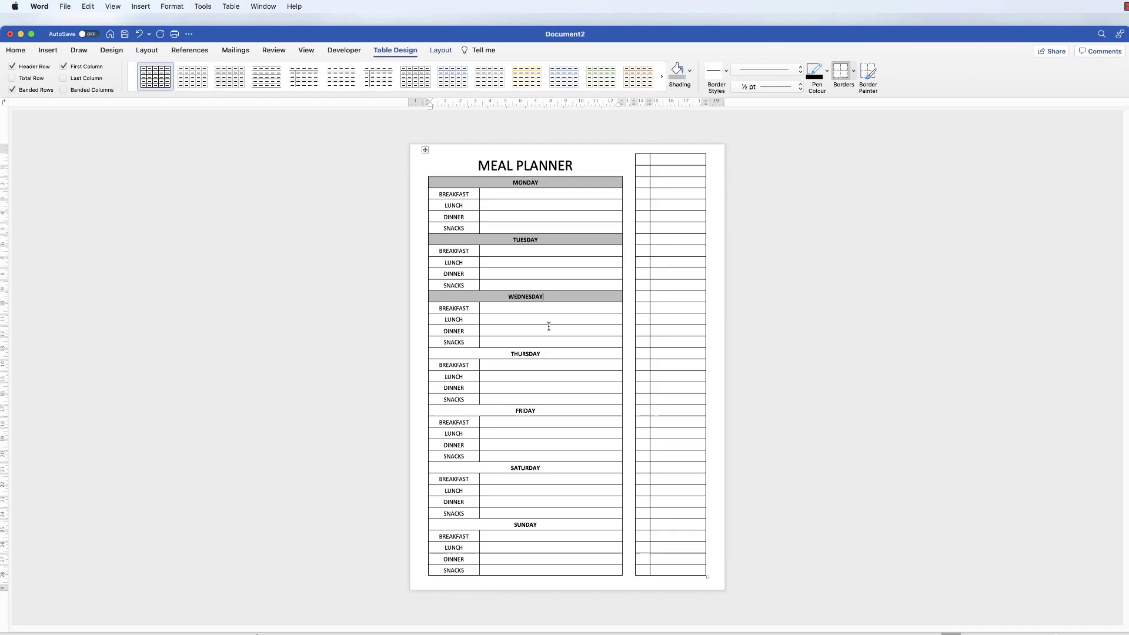
pyautogui.click(506, 545)
pyautogui.press('super+y')
pyautogui.click(550, 410)
pyautogui.press('super+y')
pyautogui.click(549, 468)
pyautogui.press('super+y')
pyautogui.click(548, 524)
pyautogui.press('super+y')
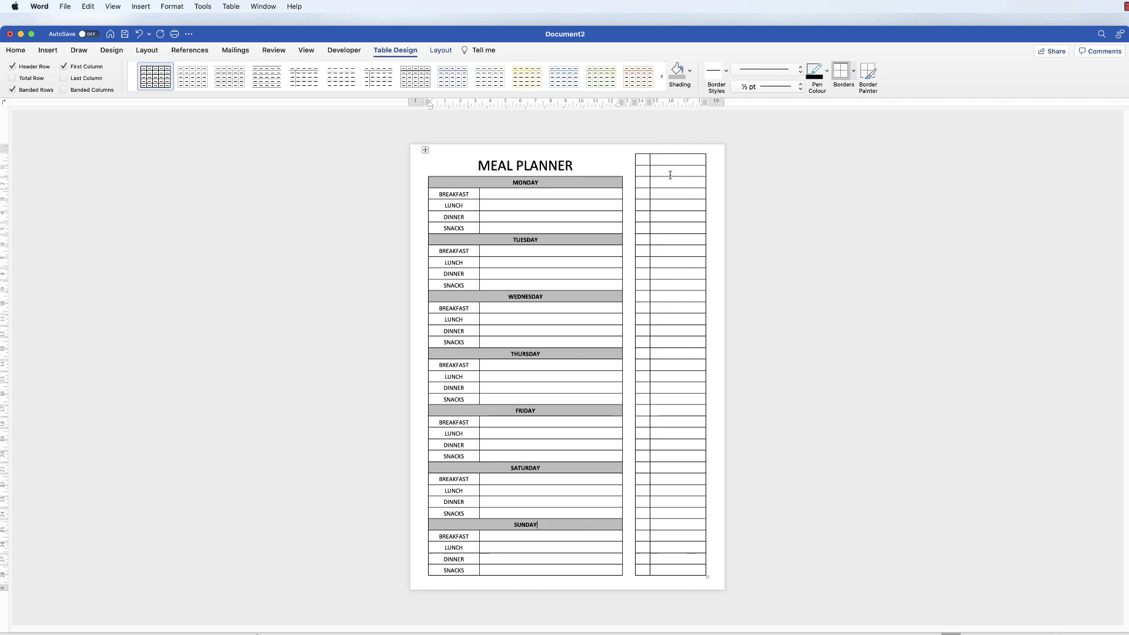
# Merge the right-hand table's top two rows and type SHOPPING into the cell
pyautogui.moveTo(663, 173); pyautogui.dragTo(642, 162)
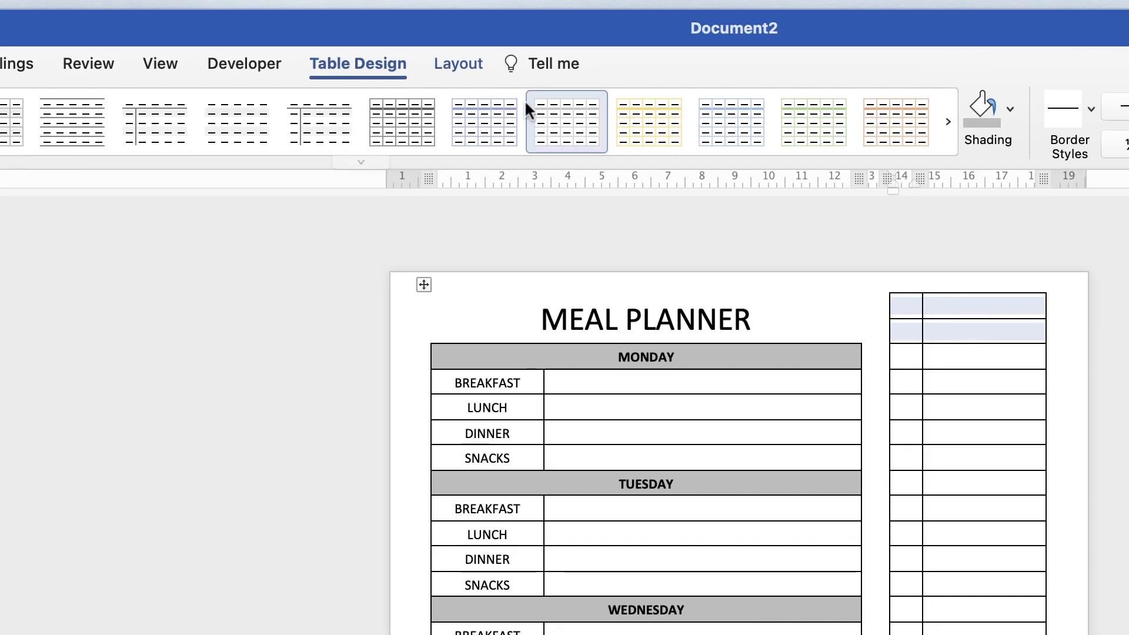
pyautogui.click(465, 65)
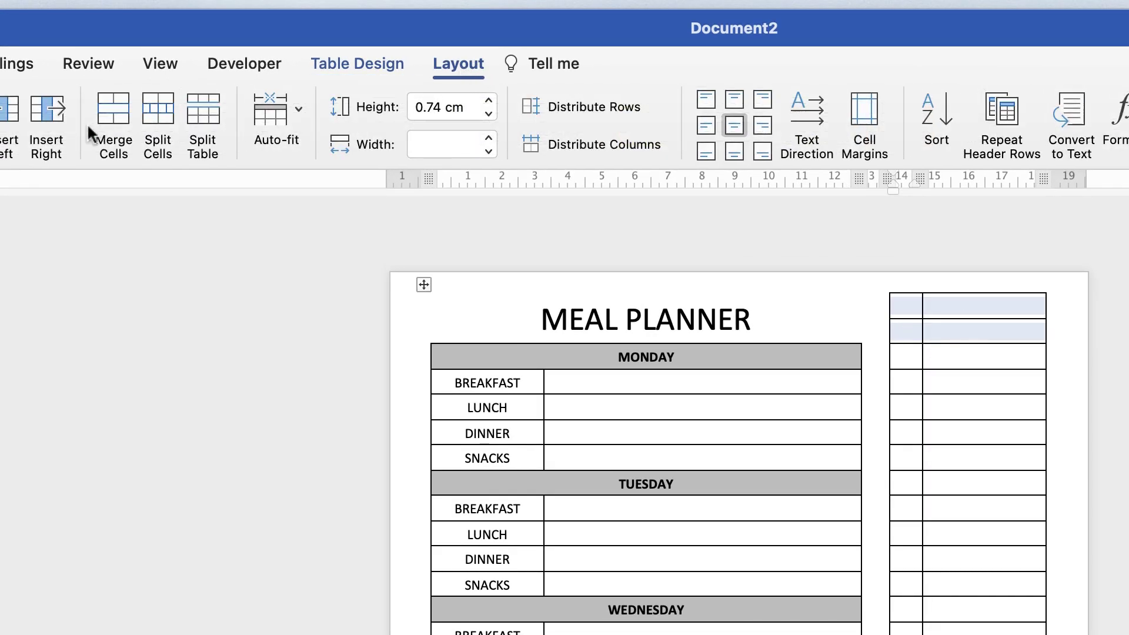
pyautogui.click(111, 120)
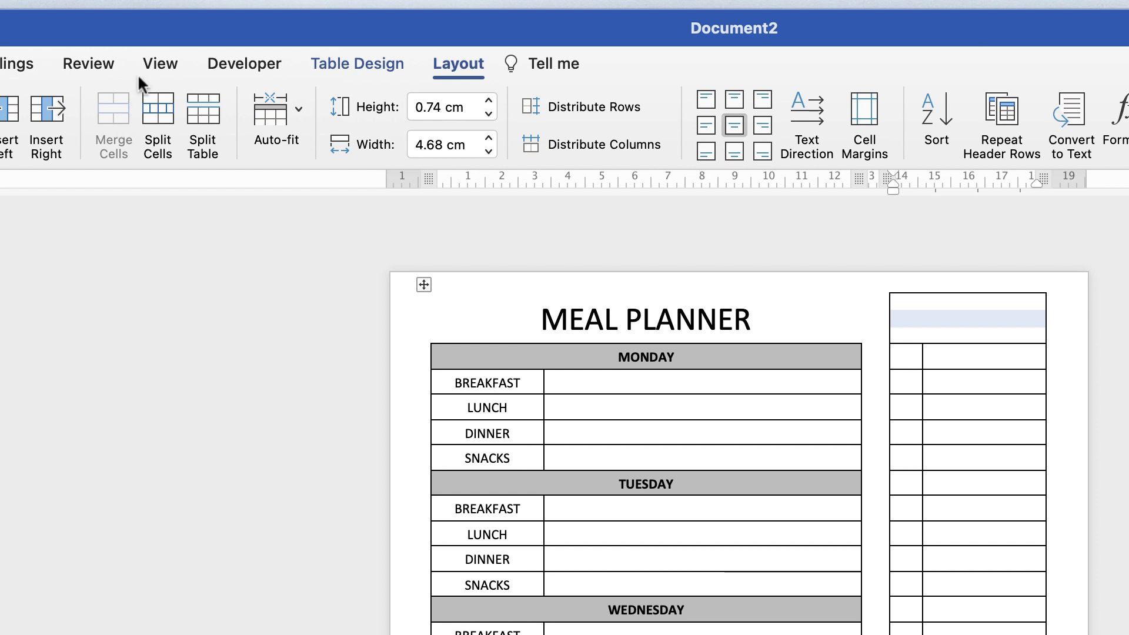
pyautogui.write('SHOPPING')
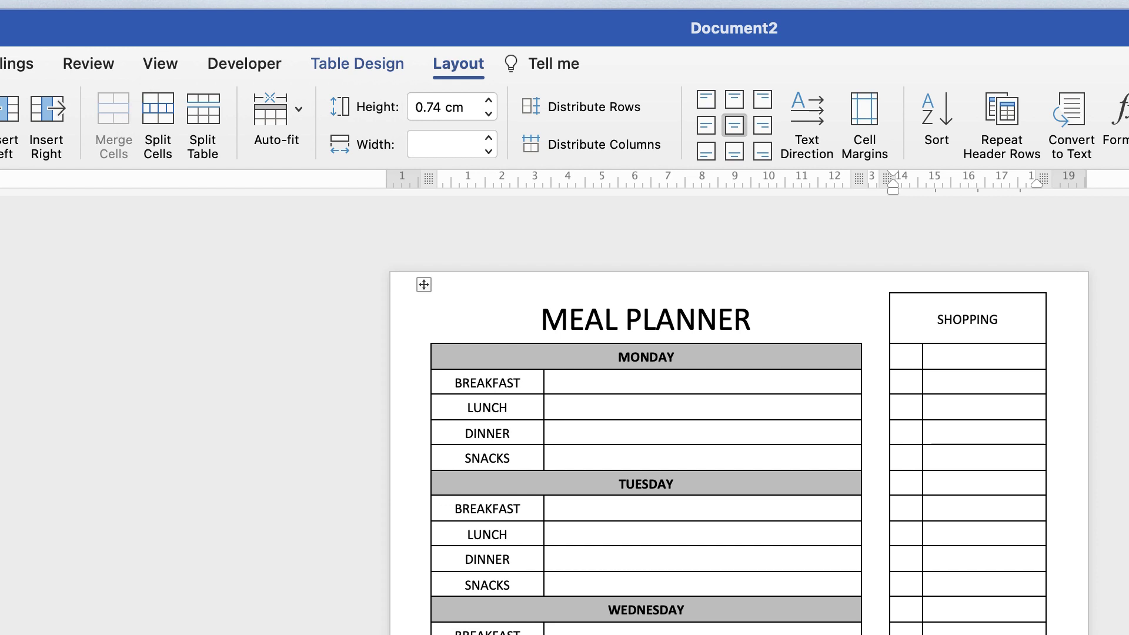
# Make the SHOPPING heading bold and enlarge it to 16 pt
pyautogui.moveTo(1007, 319); pyautogui.dragTo(938, 322)
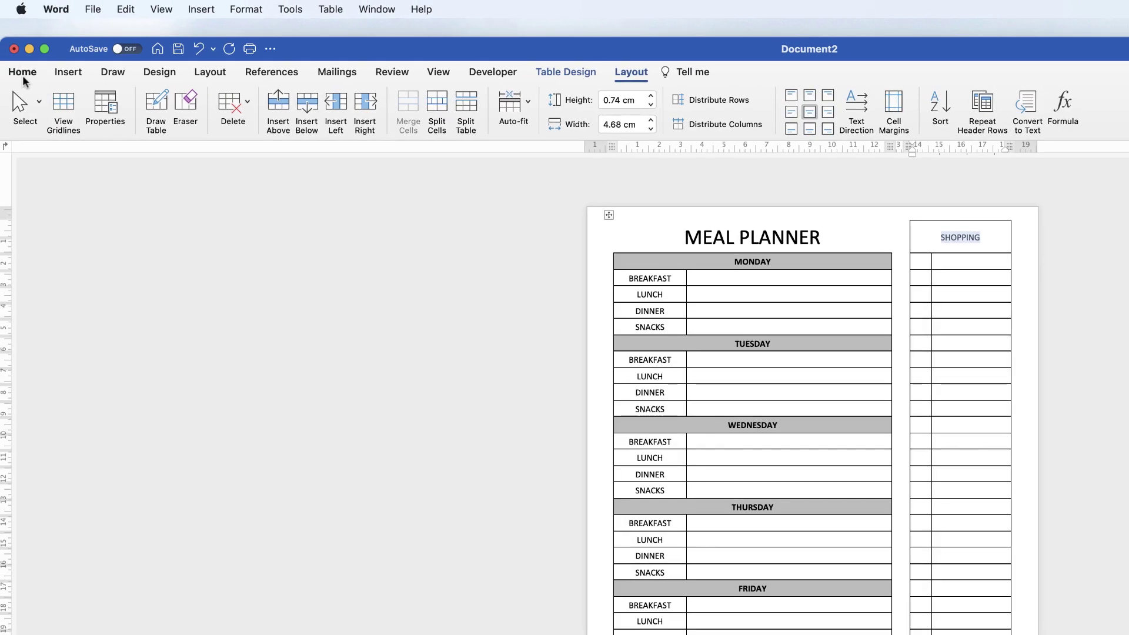
pyautogui.click(23, 73)
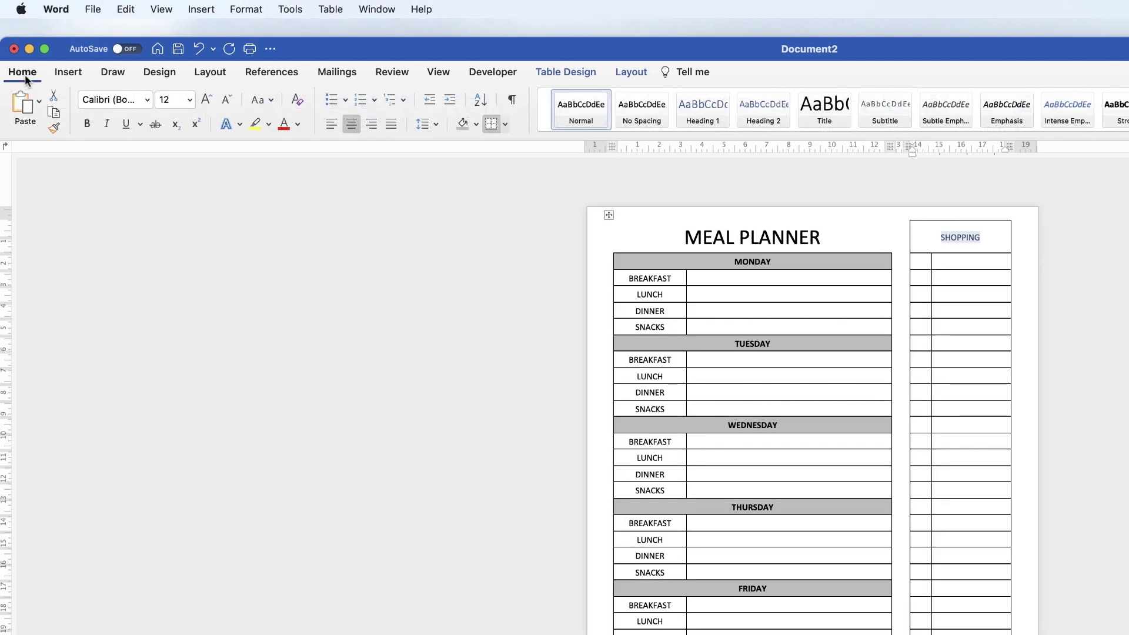
pyautogui.click(87, 126)
pyautogui.click(207, 101)
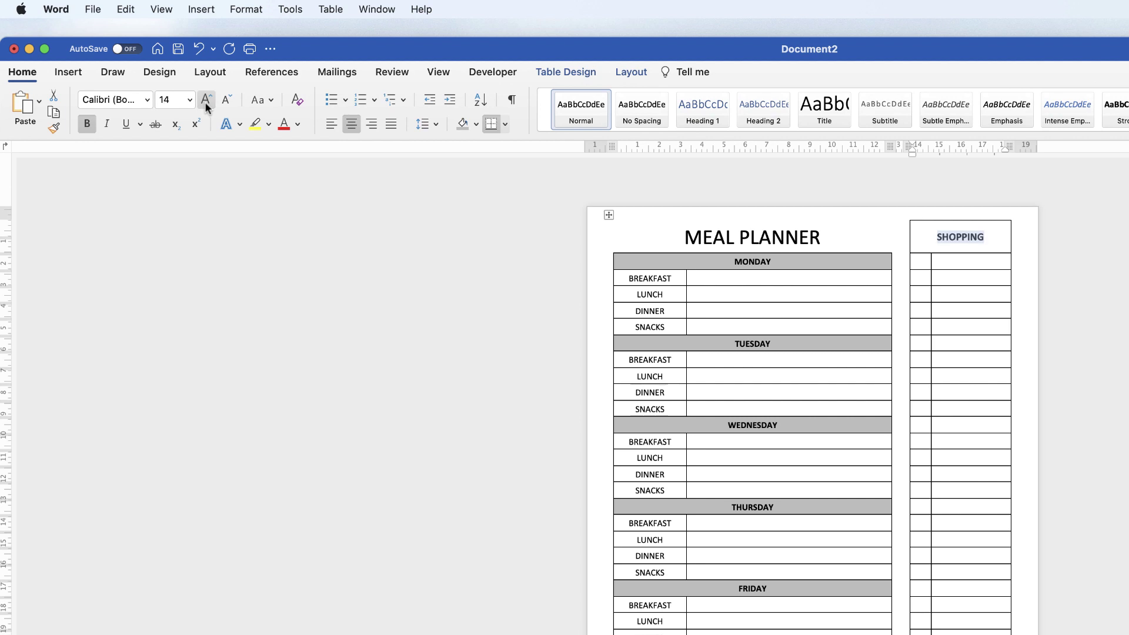
pyautogui.click(204, 100)
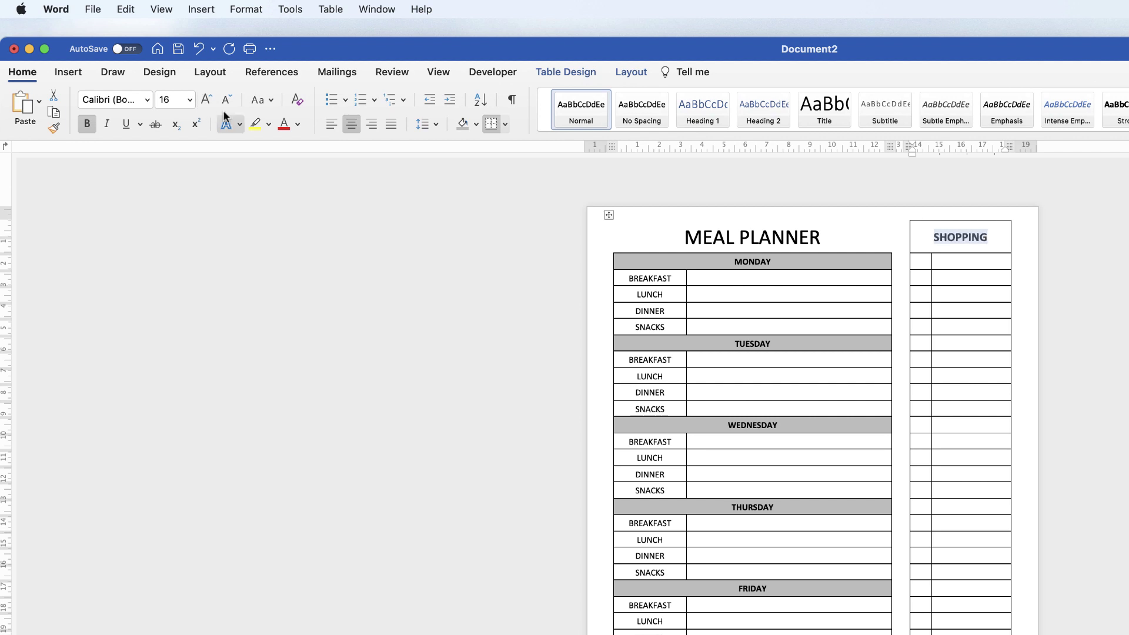
pyautogui.click(977, 262)
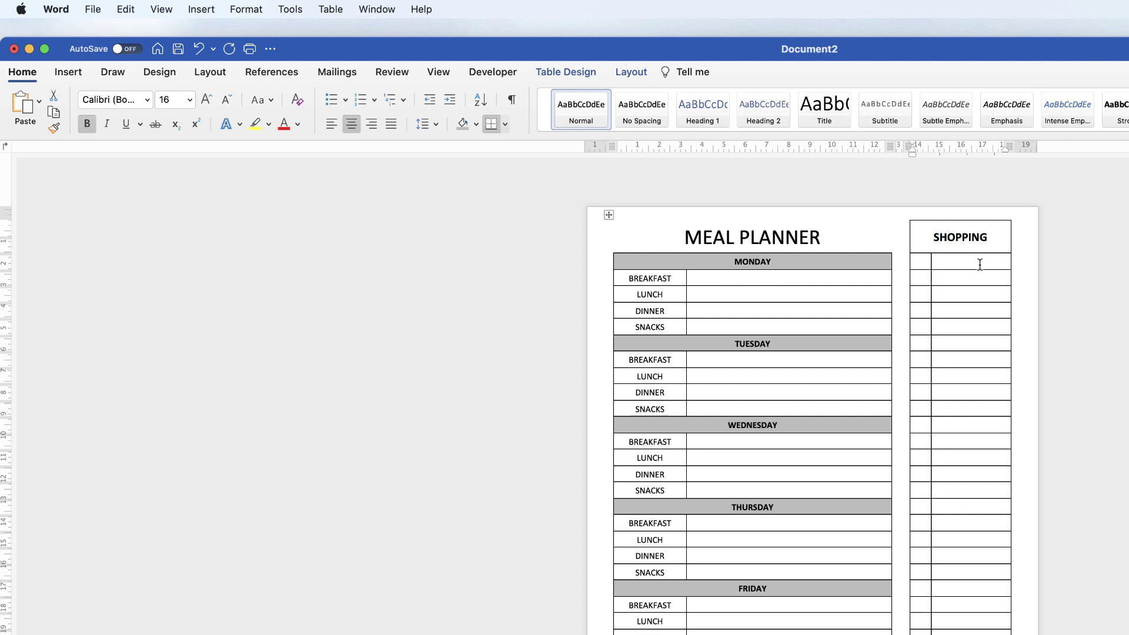
pyautogui.click(924, 262)
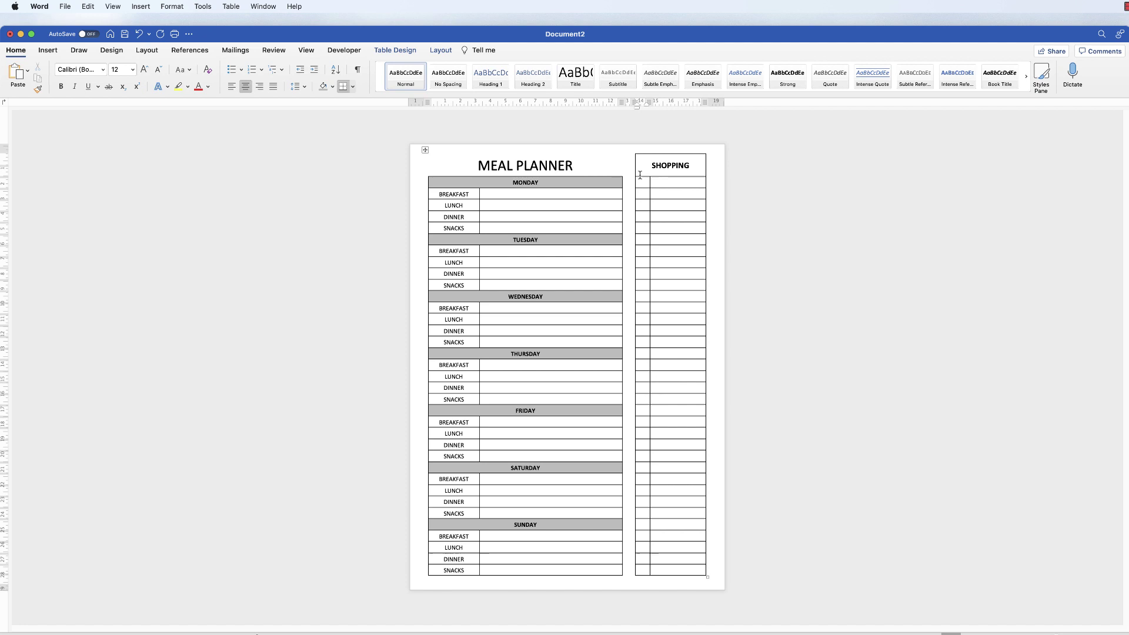
pyautogui.moveTo(662, 194); pyautogui.dragTo(642, 187)
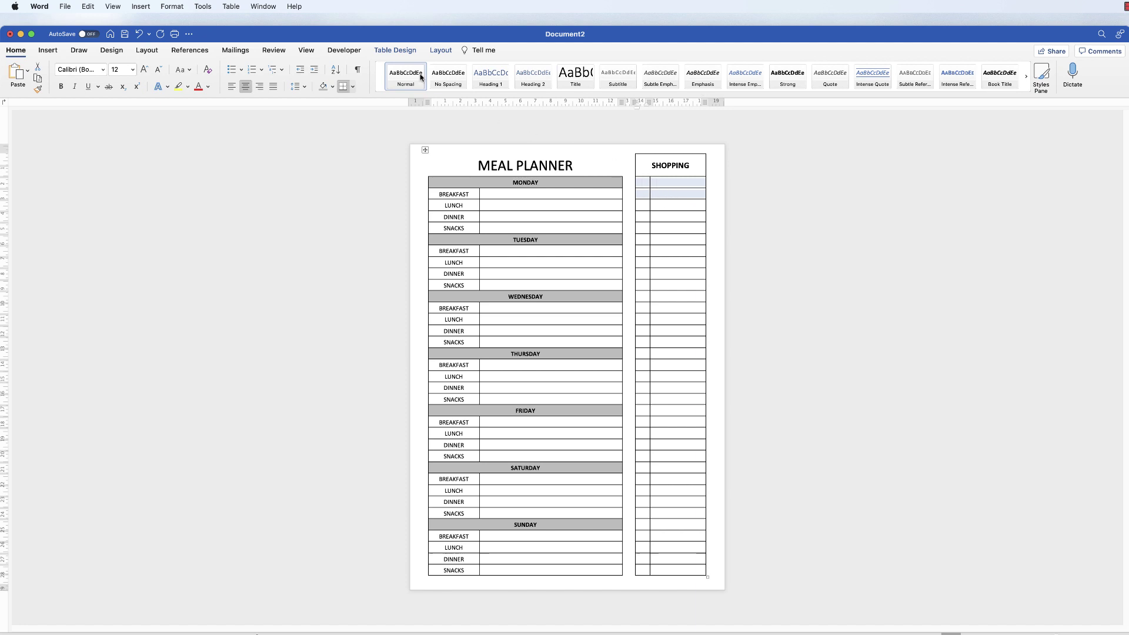
pyautogui.click(380, 51)
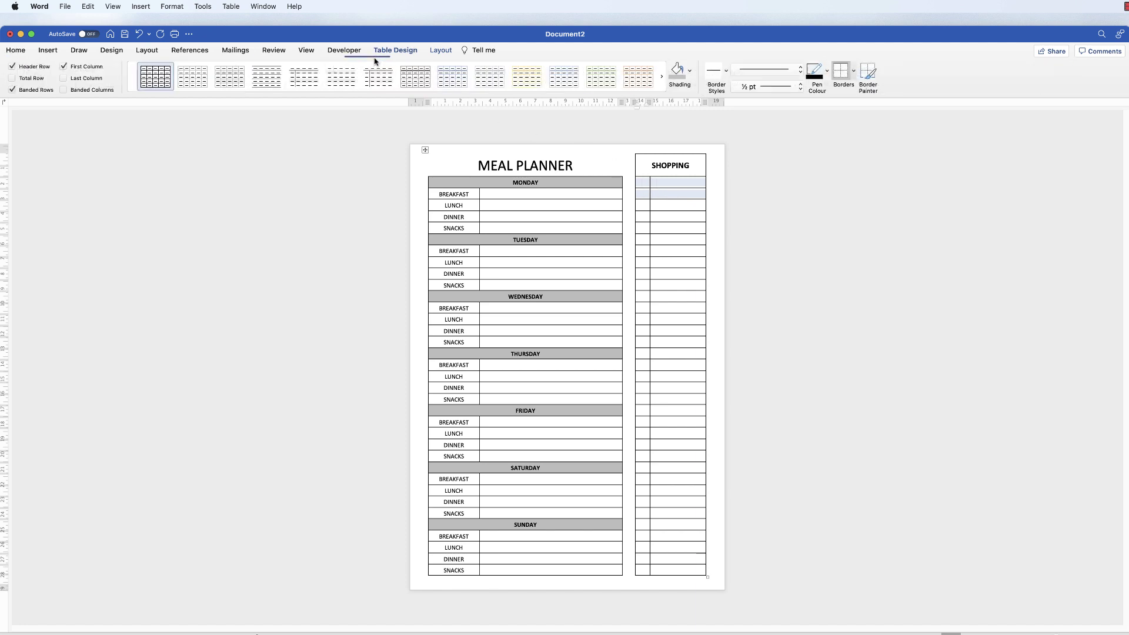
pyautogui.click(438, 51)
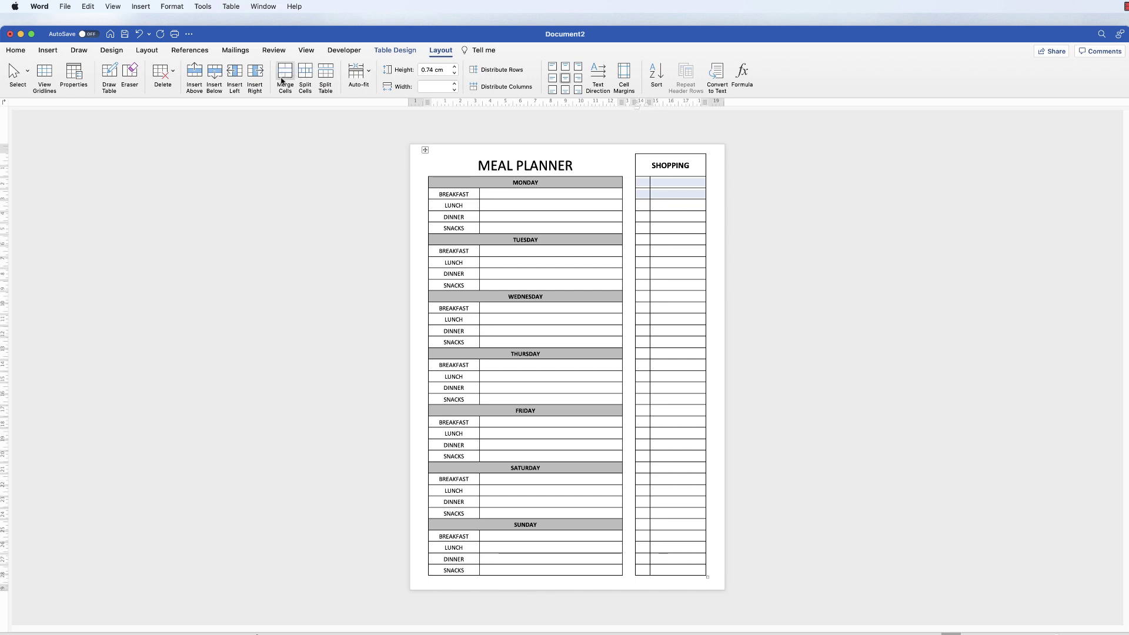
pyautogui.click(284, 79)
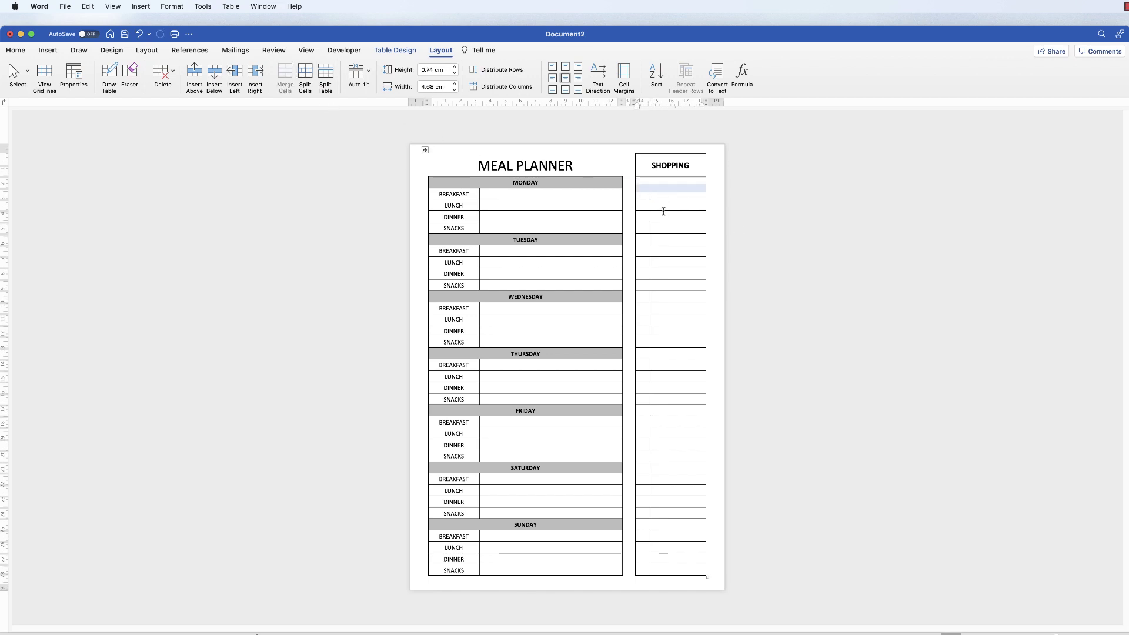
pyautogui.press('super+z')
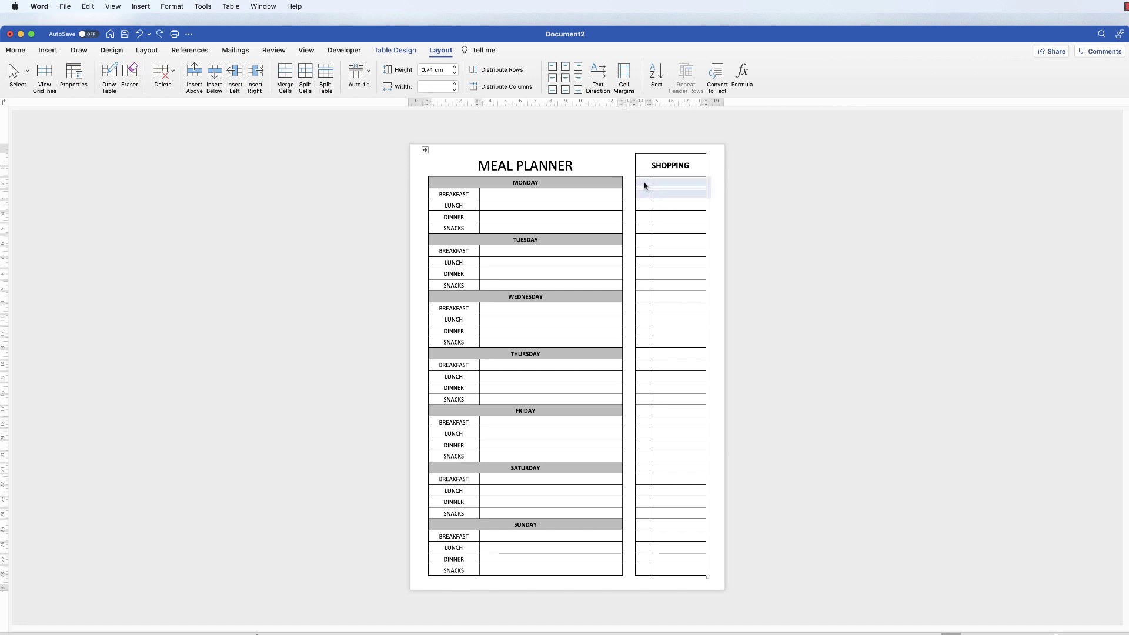
pyautogui.click(644, 185)
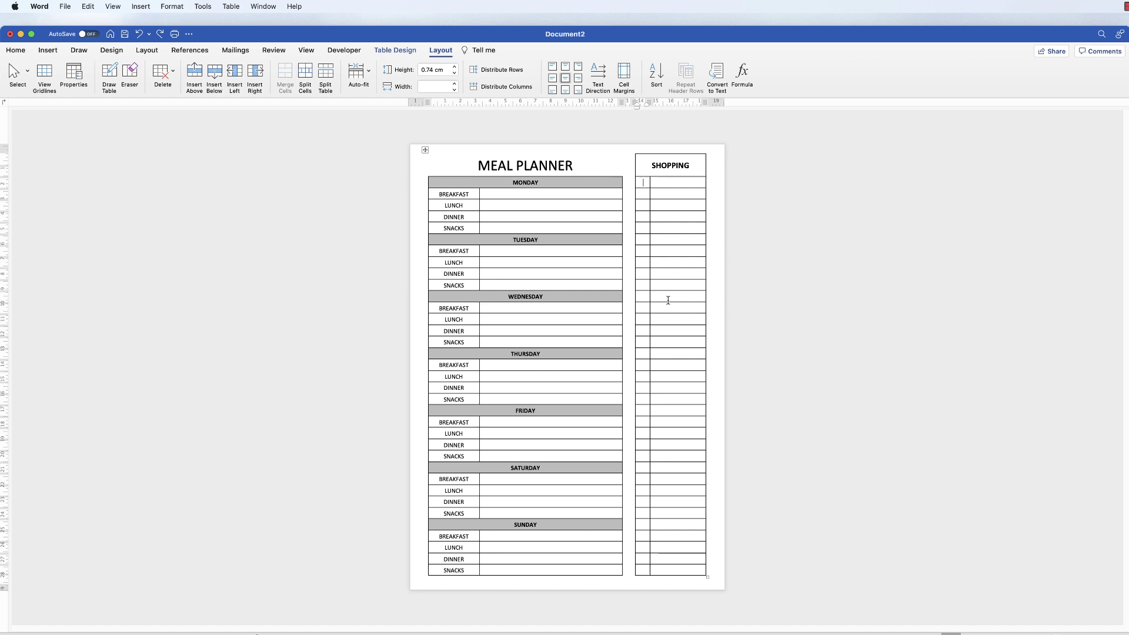
# Number the narrow shopping-list cells sequentially from 1 down the first column
pyautogui.press('1')
pyautogui.press('Down')
pyautogui.press('2')
pyautogui.press('Down')
pyautogui.press('3')
pyautogui.press('Down')
pyautogui.press('4')
pyautogui.press('Down')
pyautogui.press('5')
pyautogui.press('Down')
pyautogui.press('6')
pyautogui.press('Down')
pyautogui.press('7')
pyautogui.press('Down')
pyautogui.press('8')
pyautogui.press('Down')
pyautogui.press('9')
pyautogui.press('Down')
pyautogui.press('1')
pyautogui.press('0')
pyautogui.press('Down')
pyautogui.press('1')
pyautogui.press('1')
pyautogui.press('Down')
pyautogui.press('1')
pyautogui.press('2')
pyautogui.press('Down')
pyautogui.press('1')
pyautogui.press('3')
pyautogui.press('Down')
pyautogui.press('1')
pyautogui.press('4')
pyautogui.press('Down')
pyautogui.press('1')
pyautogui.press('5')
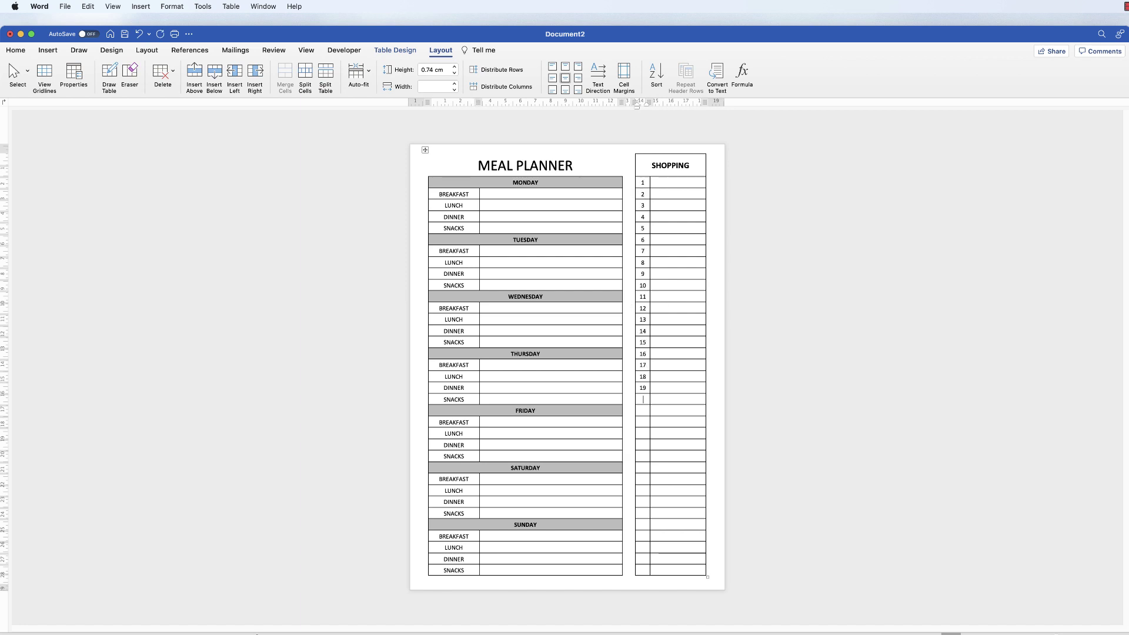